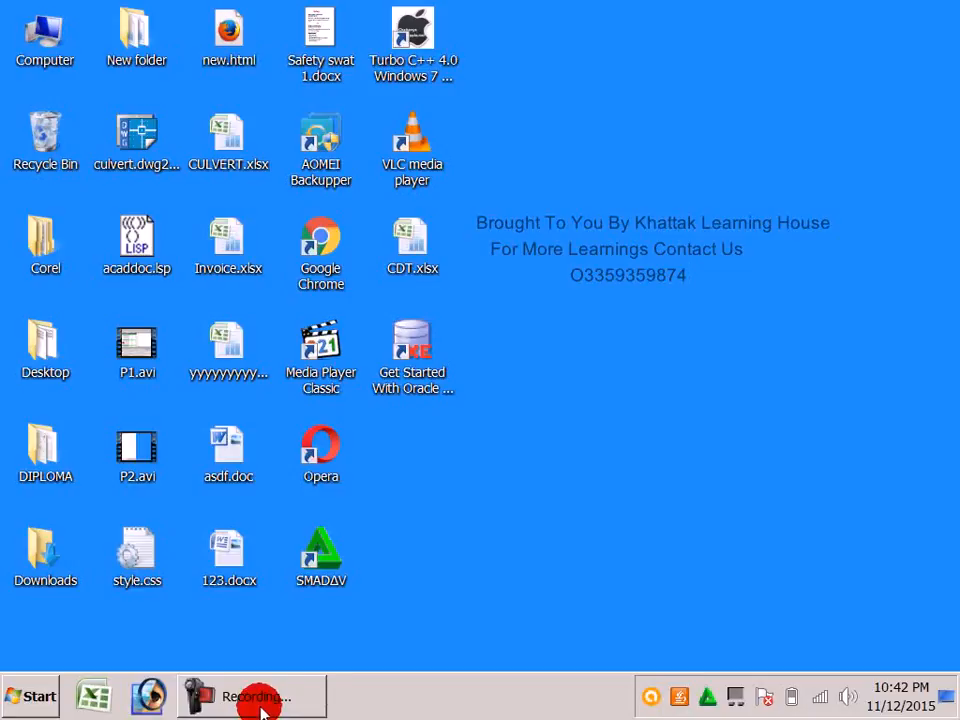
Launch P6 Professional R8.2 by searching 'p6' from the Start menu
{"action": "left_click", "coordinate": [263, 700]}
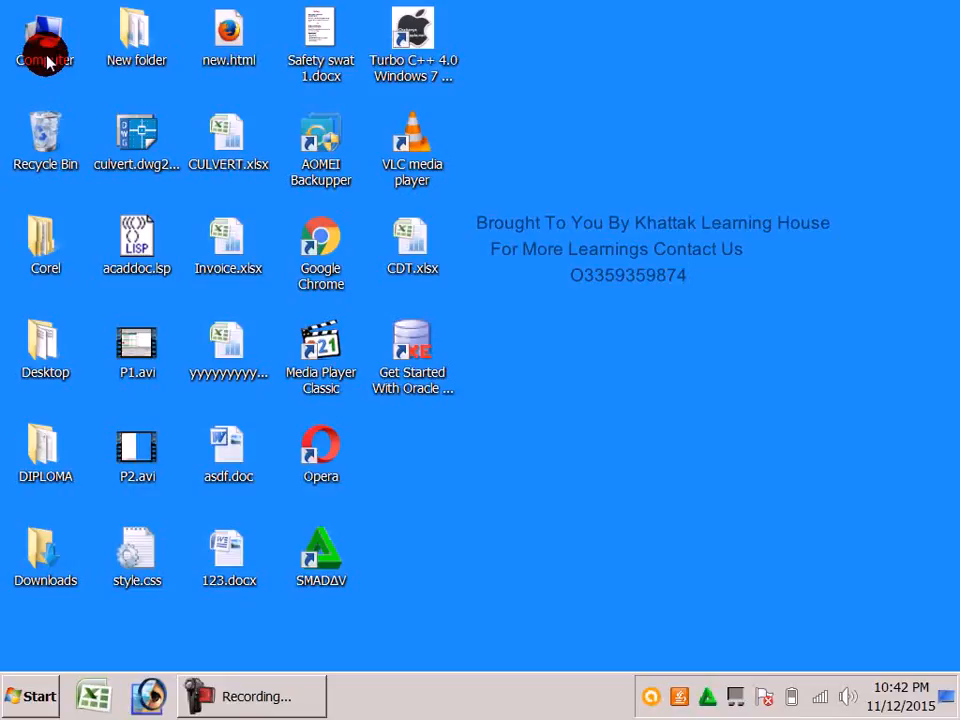
{"action": "left_click", "coordinate": [15, 690]}
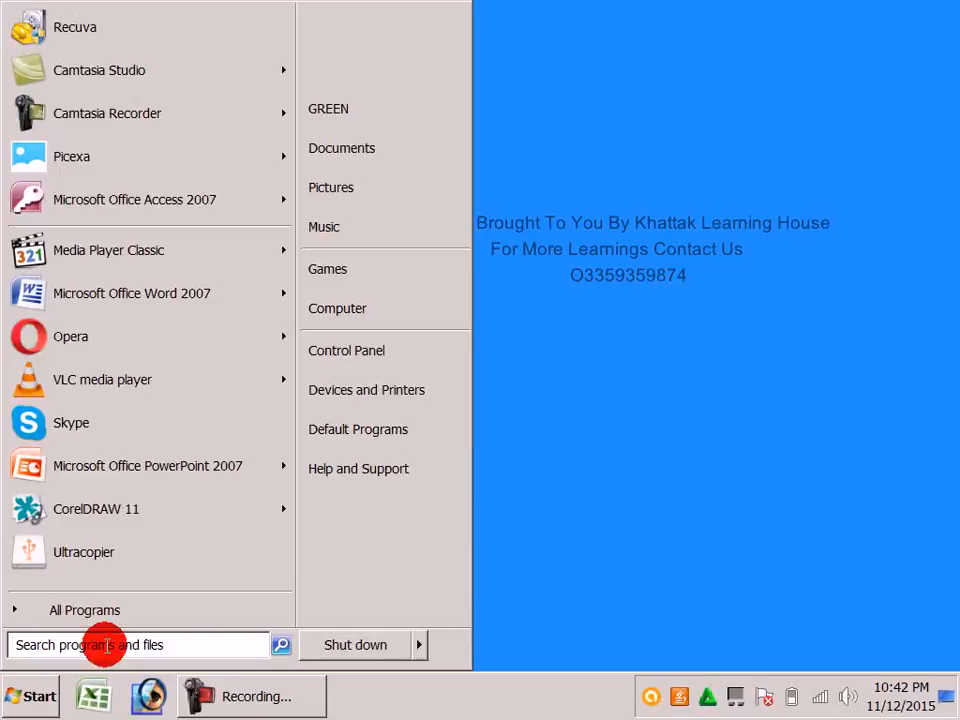
{"action": "left_click", "coordinate": [111, 654]}
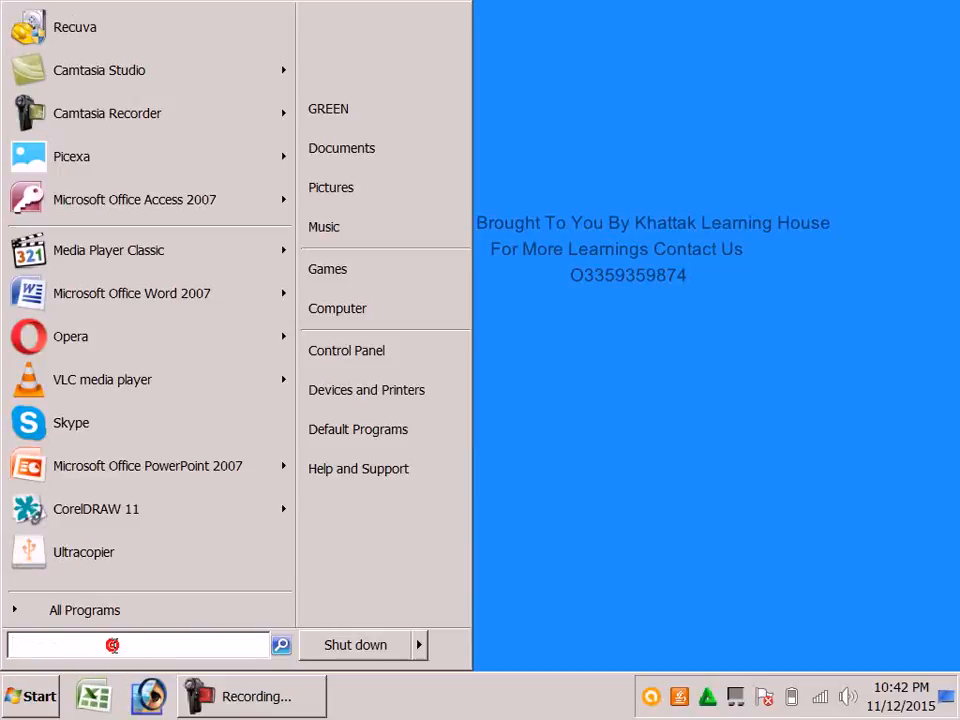
{"action": "type", "text": "p67"}
{"action": "key", "text": "BackSpace"}
{"action": "left_click", "coordinate": [95, 51]}
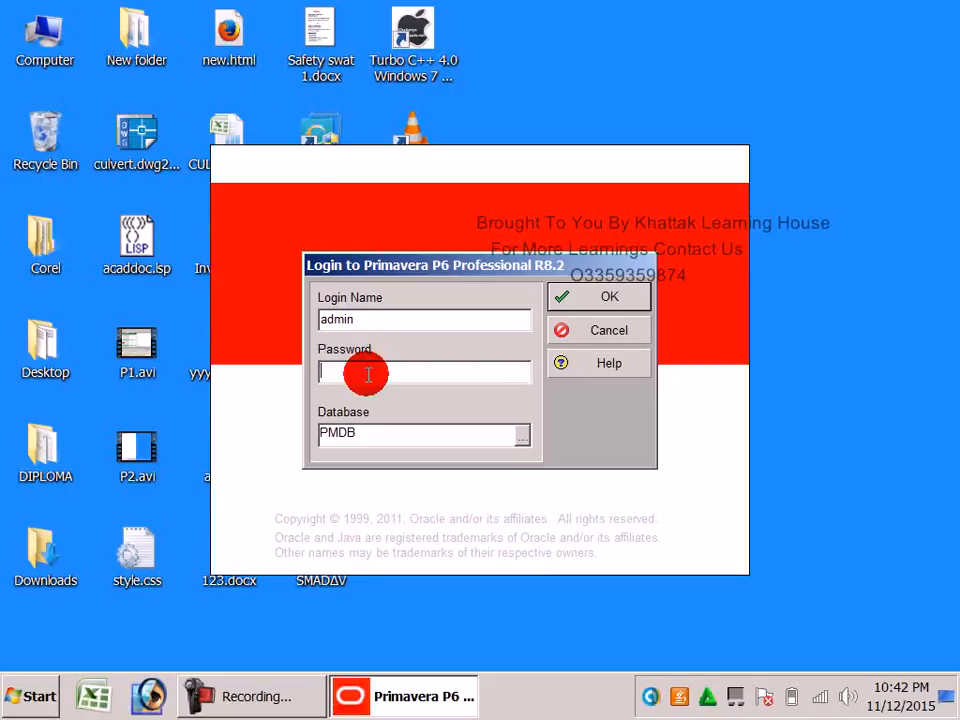
Enter the login credentials, connect to PMDB, and dismiss the industry-not-selected warning
{"action": "type", "text": "admin"}
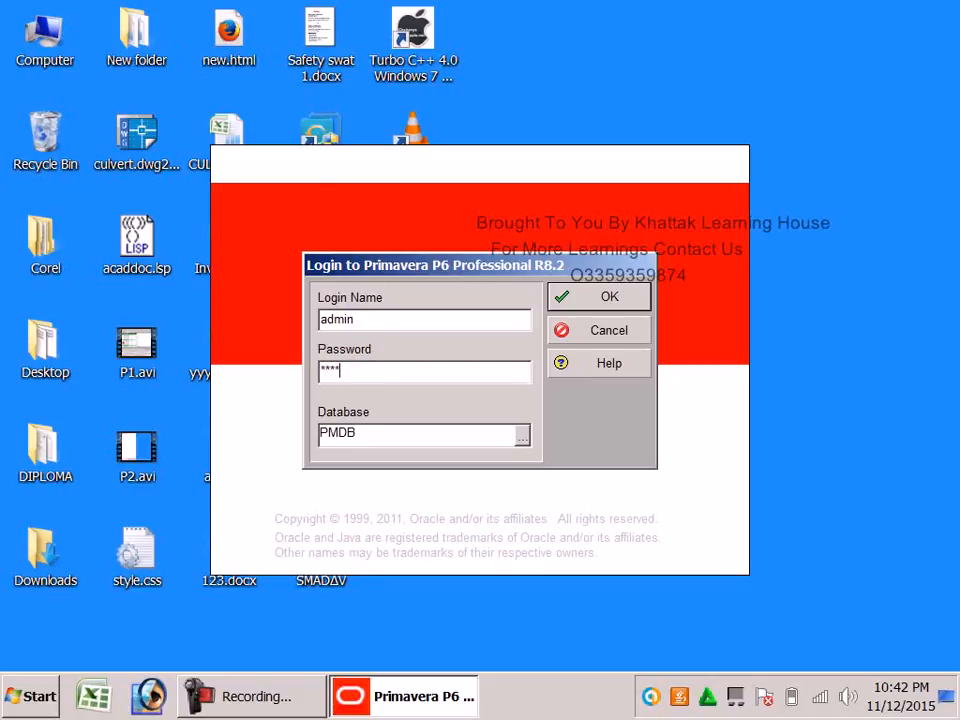
{"action": "key", "text": "BackSpace"}
{"action": "type", "text": "a"}
{"action": "left_click", "coordinate": [582, 298]}
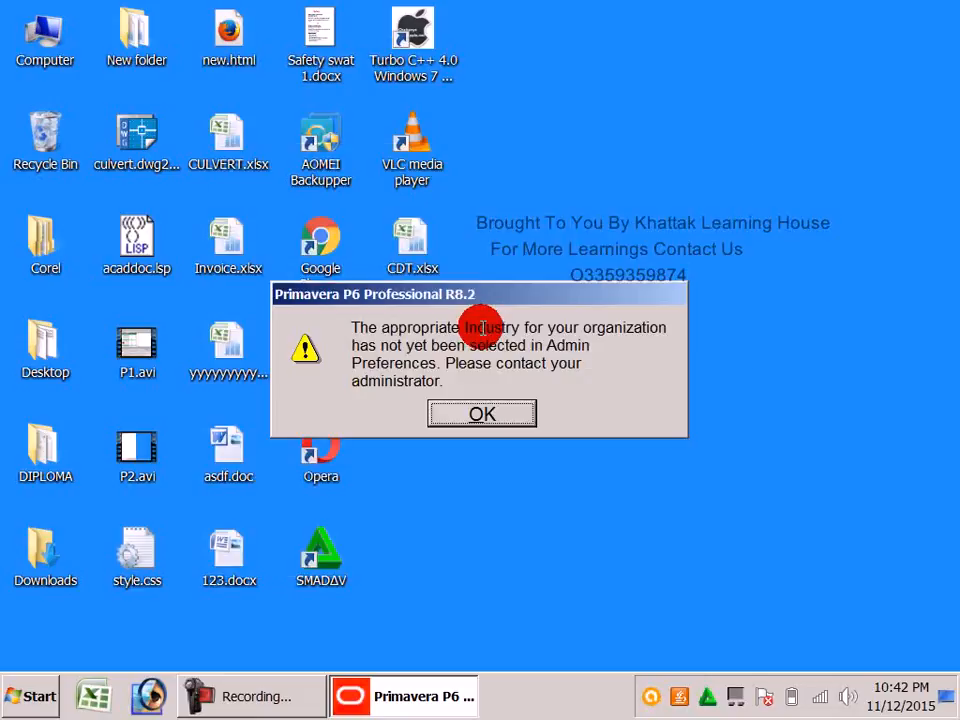
{"action": "left_click", "coordinate": [501, 408]}
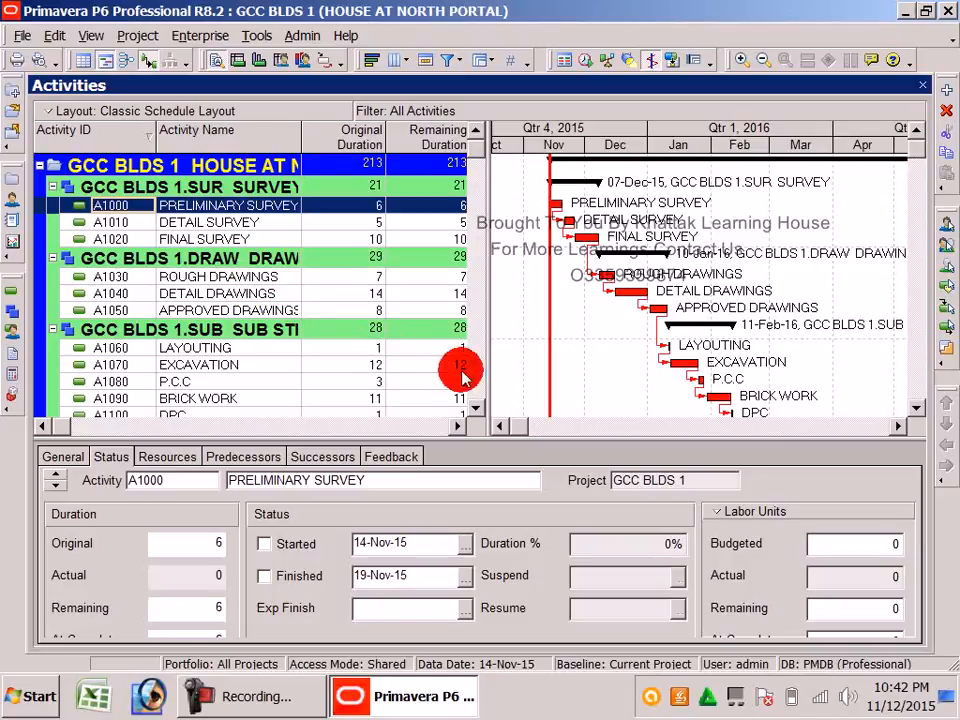
{"action": "left_click", "coordinate": [548, 350]}
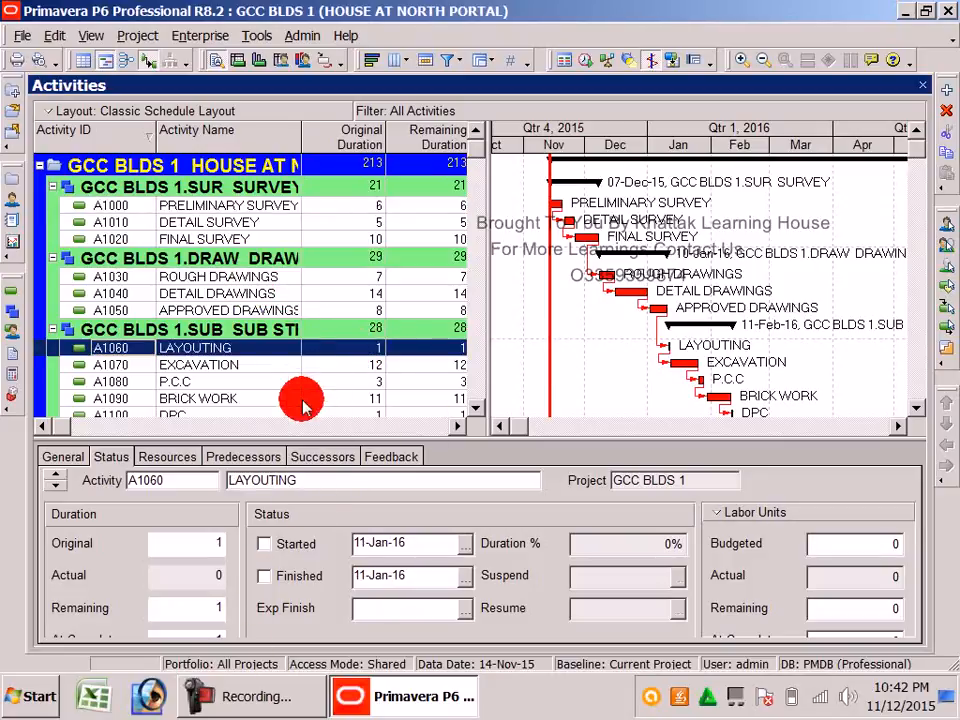
{"action": "left_click", "coordinate": [285, 310]}
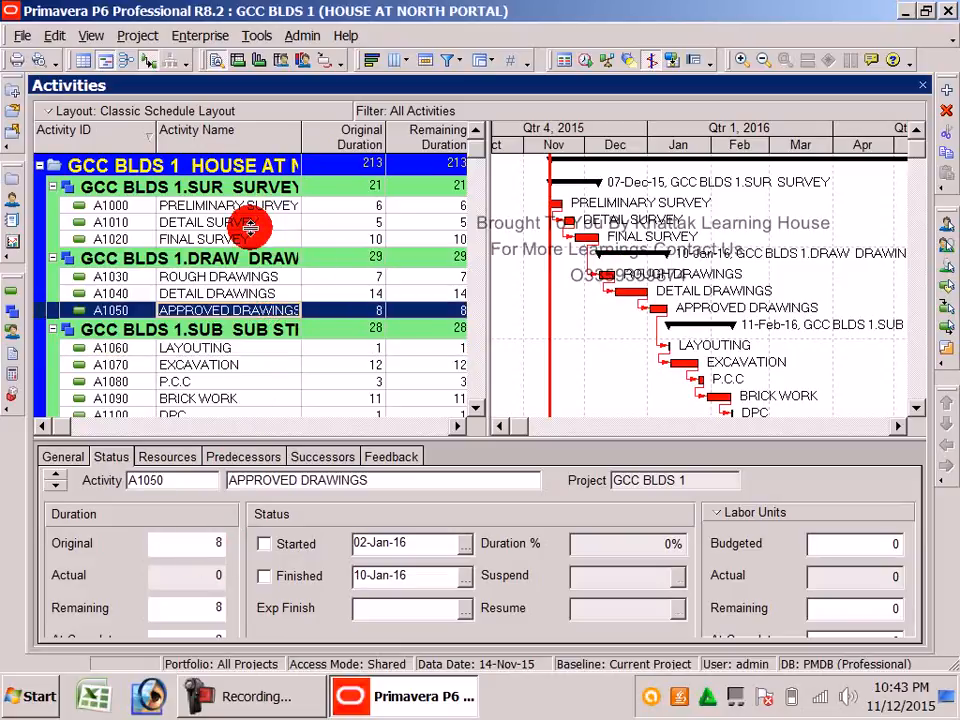
{"action": "left_click", "coordinate": [583, 326]}
{"action": "scroll", "coordinate": [560, 320], "scroll_direction": "down", "scroll_amount": 5}
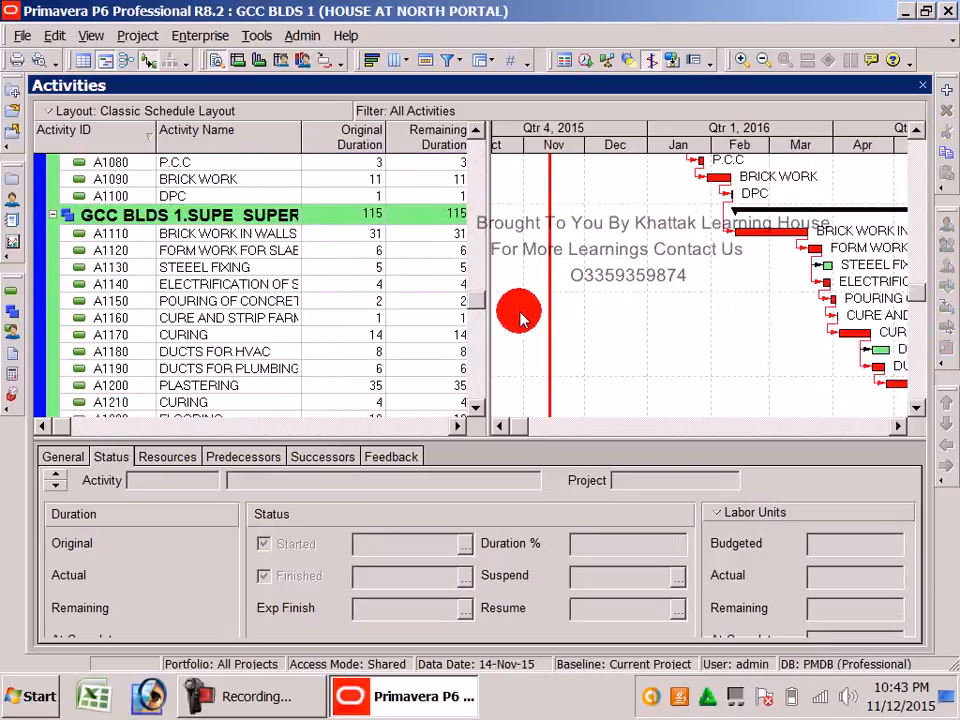
{"action": "scroll", "coordinate": [522, 318], "scroll_direction": "down", "scroll_amount": 1}
{"action": "left_click_drag", "start_coordinate": [514, 428], "coordinate": [668, 428]}
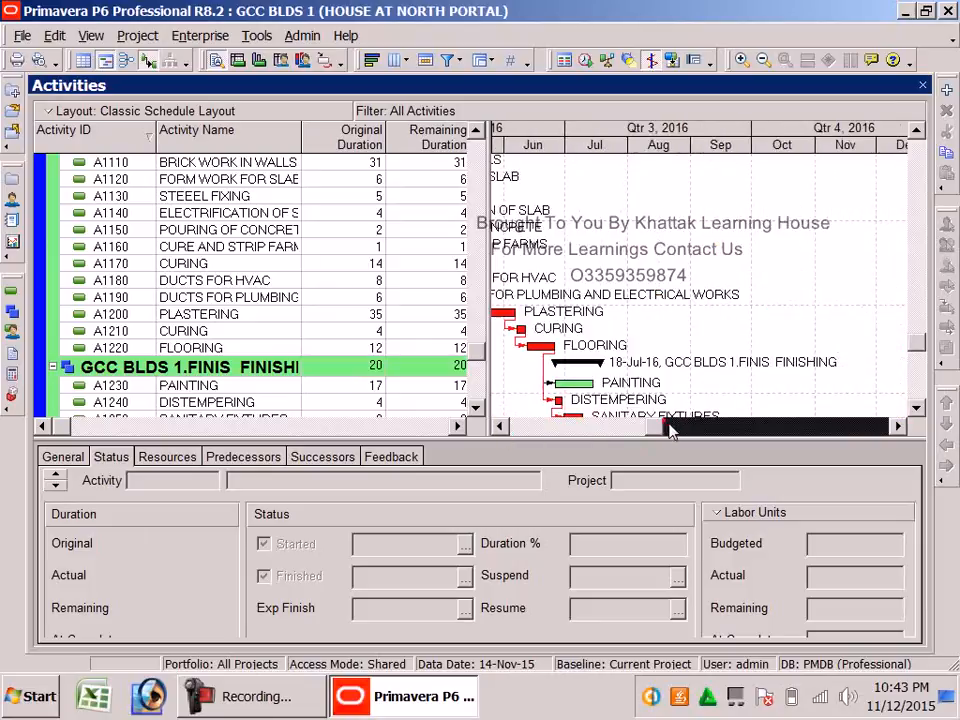
{"action": "left_click", "coordinate": [628, 250]}
{"action": "scroll", "coordinate": [615, 255], "scroll_direction": "down", "scroll_amount": 2}
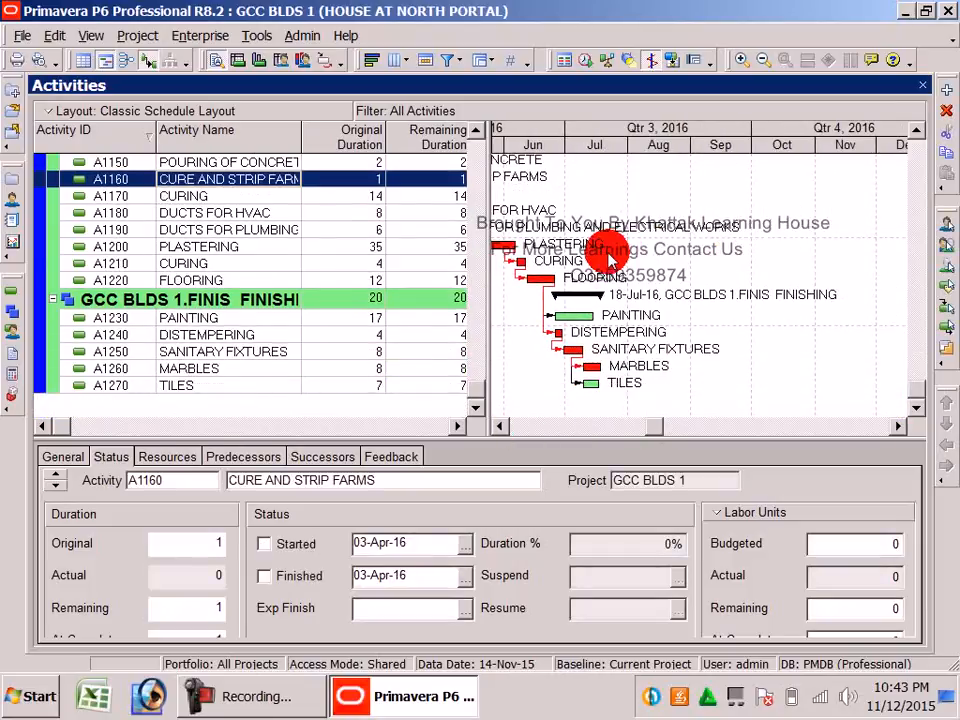
{"action": "left_click_drag", "start_coordinate": [648, 427], "coordinate": [554, 426]}
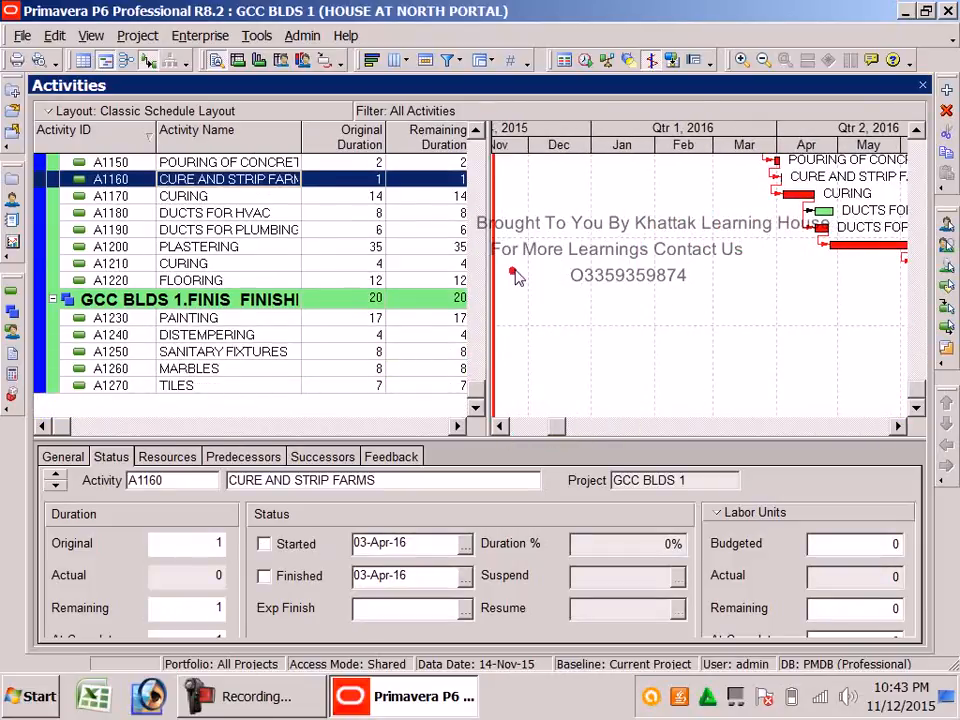
{"action": "scroll", "coordinate": [517, 277], "scroll_direction": "up", "scroll_amount": 8}
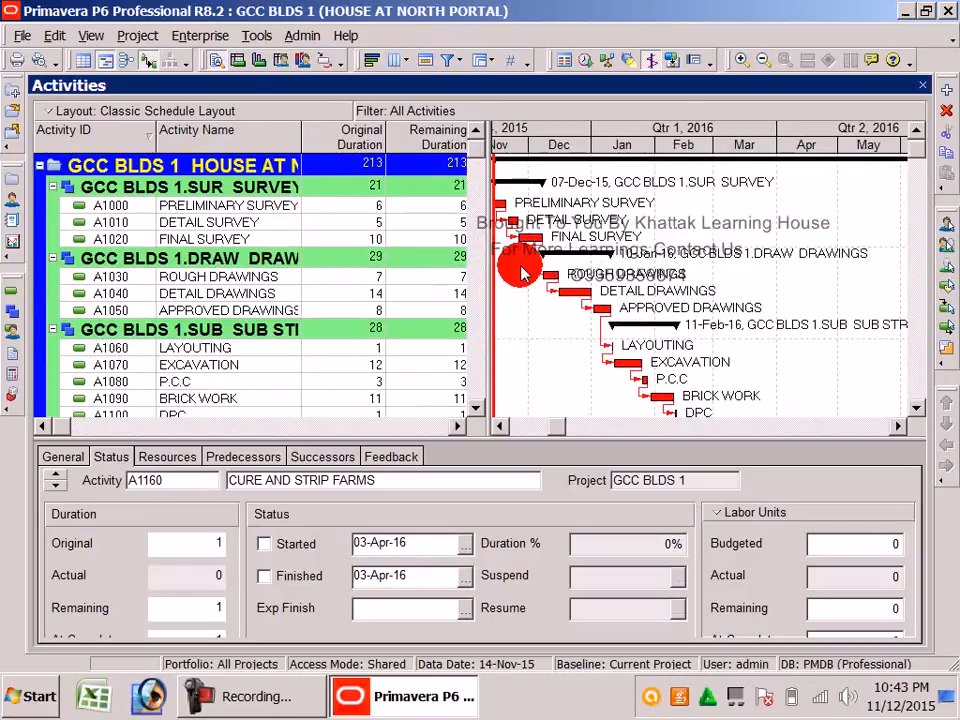
{"action": "left_click", "coordinate": [500, 427]}
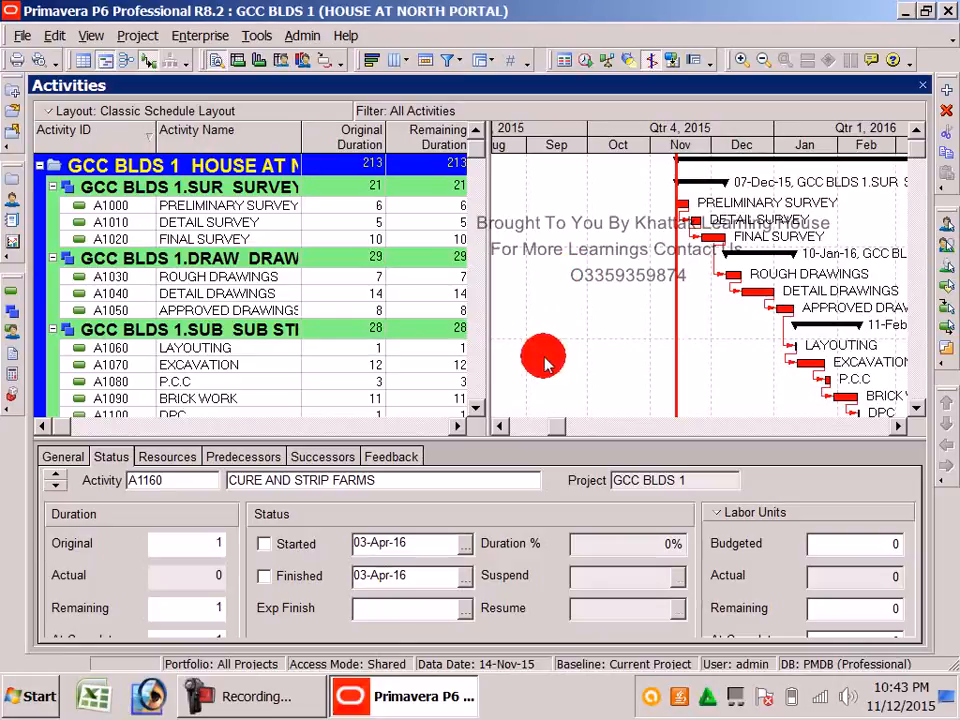
Open the Resources list with all resources shown, cancelling the New Resource Wizard without saving
{"action": "left_click", "coordinate": [12, 201]}
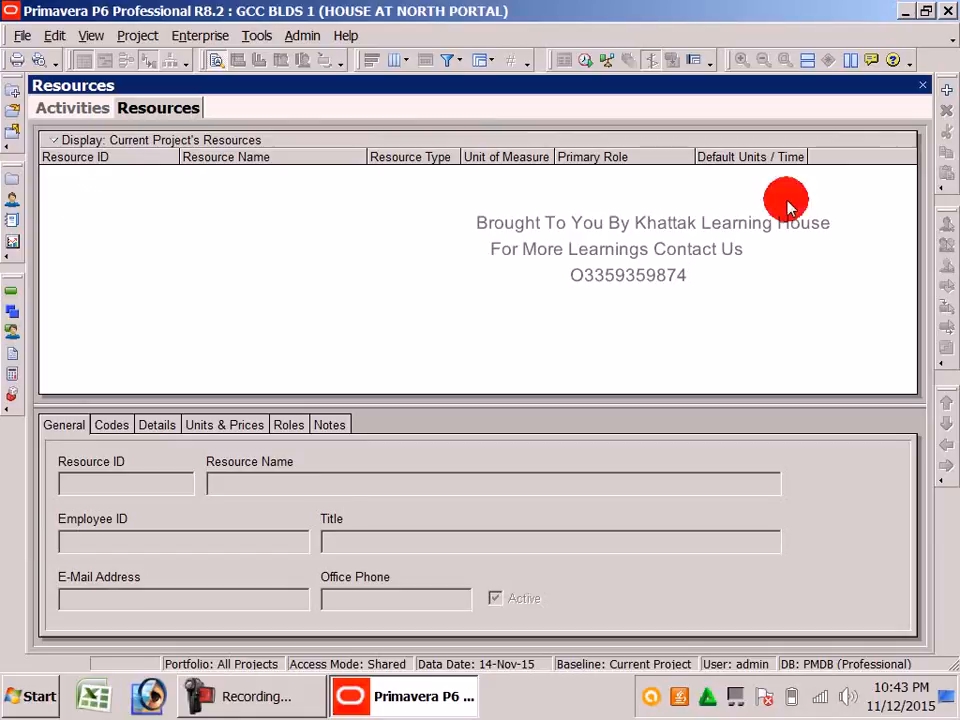
{"action": "left_click", "coordinate": [946, 90]}
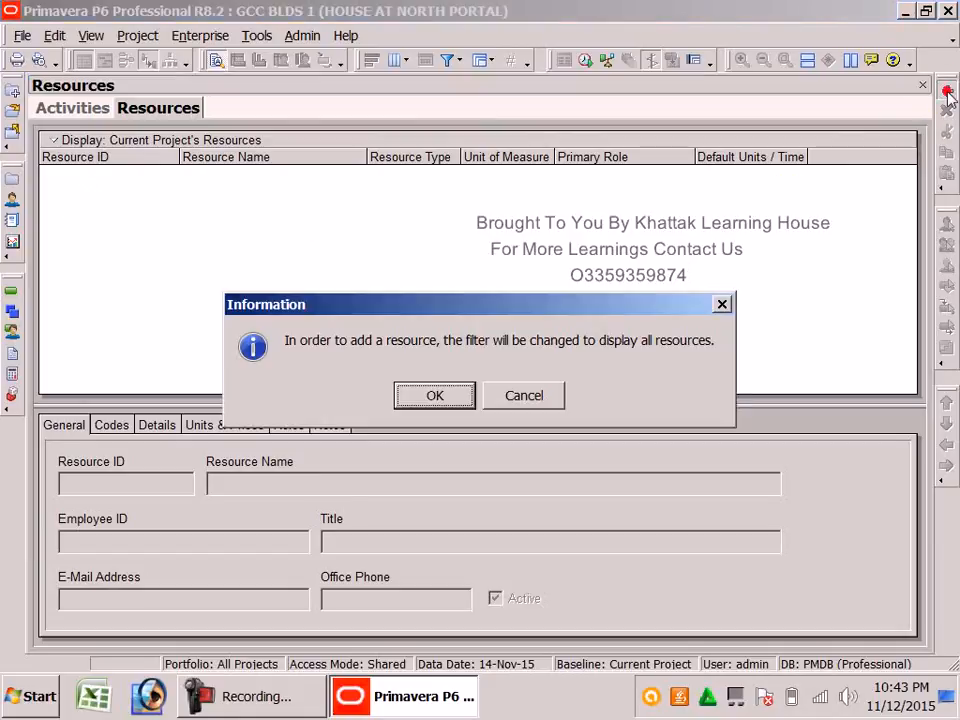
{"action": "left_click", "coordinate": [400, 395]}
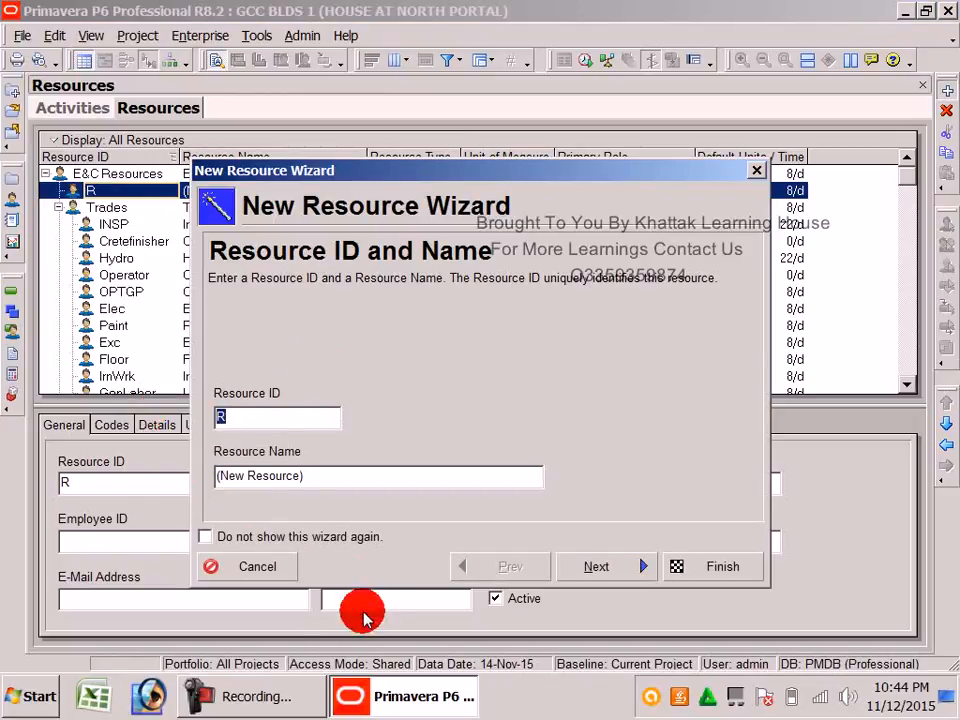
{"action": "left_click", "coordinate": [257, 696]}
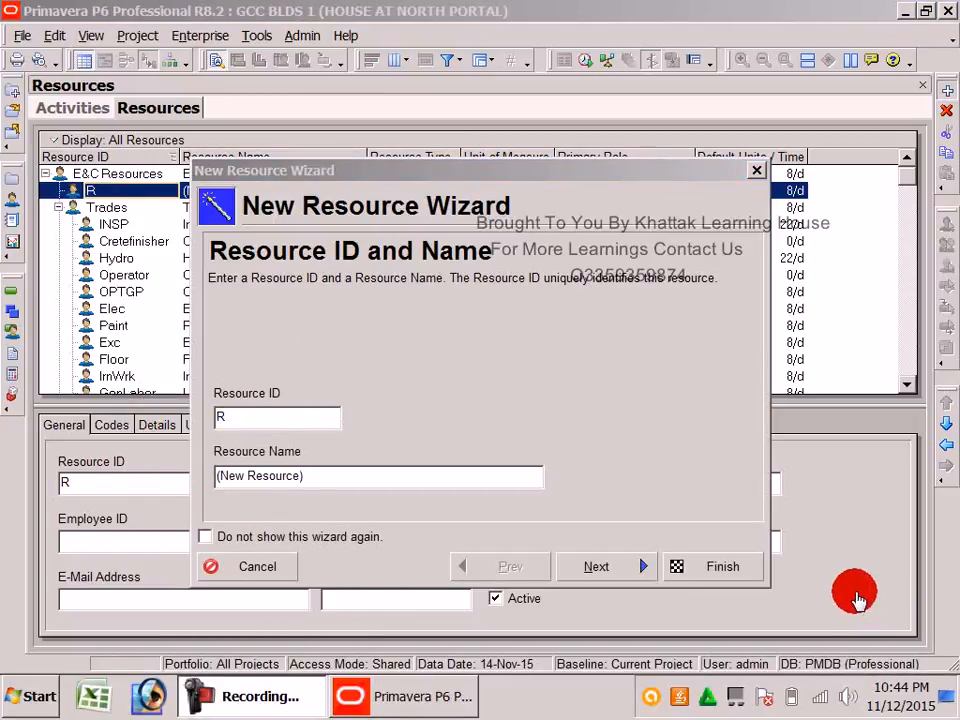
{"action": "left_click", "coordinate": [862, 596]}
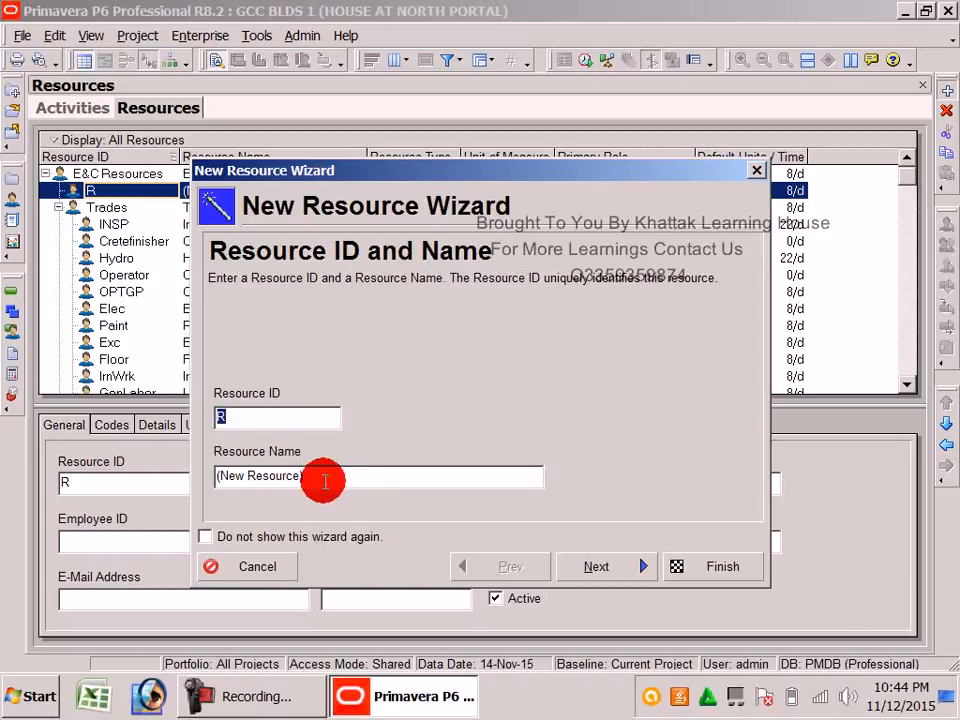
{"action": "left_click", "coordinate": [300, 425]}
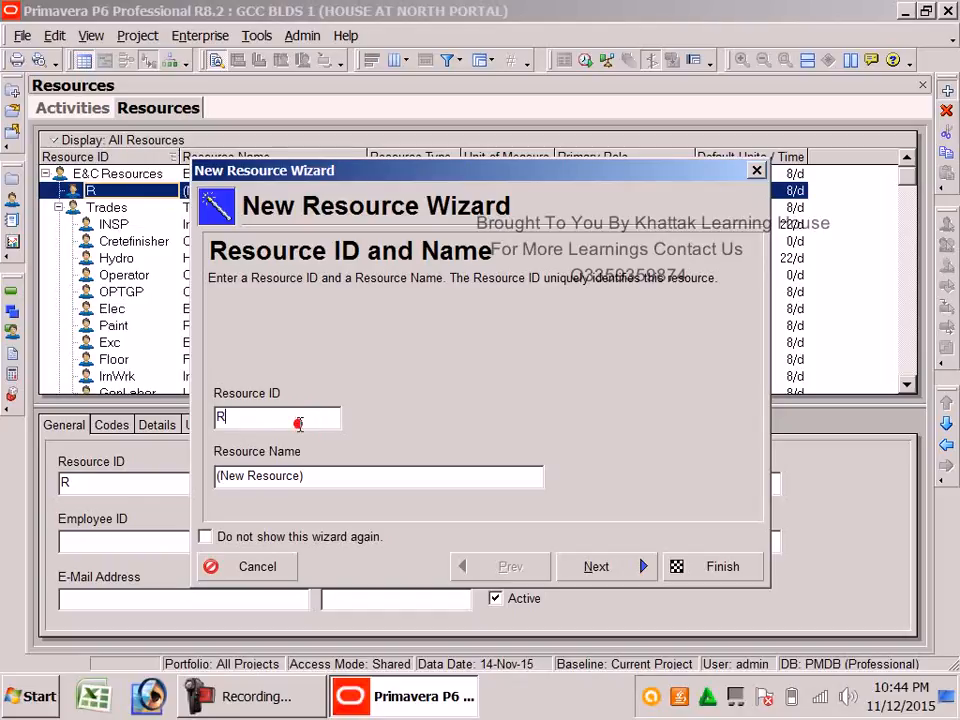
{"action": "left_click", "coordinate": [757, 171]}
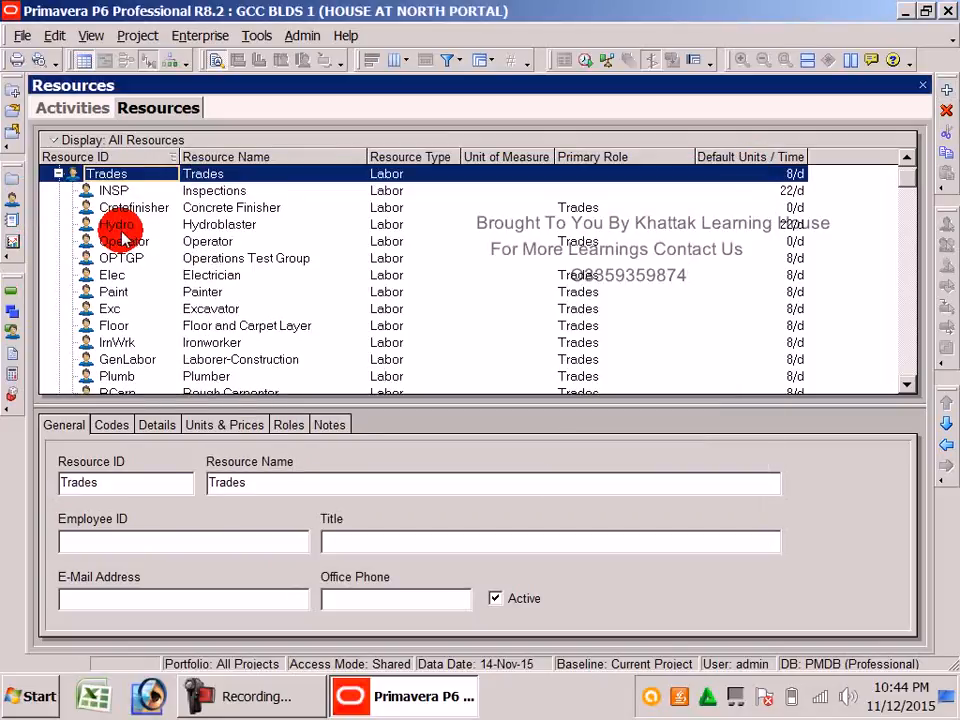
{"action": "left_click", "coordinate": [115, 276]}
{"action": "scroll", "coordinate": [146, 300], "scroll_direction": "down", "scroll_amount": 9}
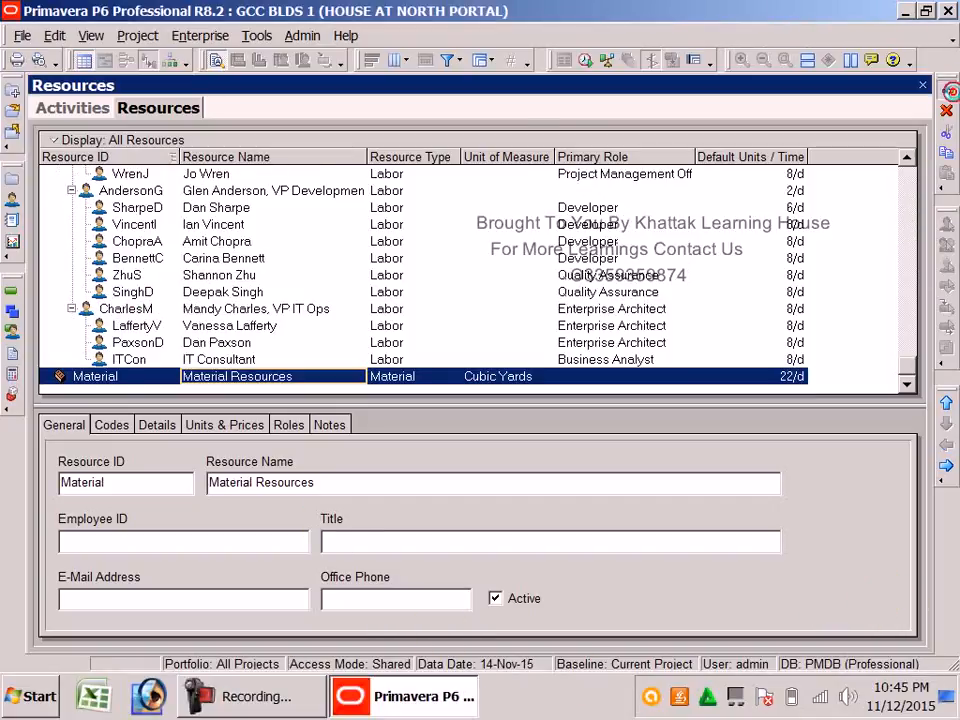
Start a new resource, entering its ID and the name GENERAL LABOUR
{"action": "left_click", "coordinate": [947, 90]}
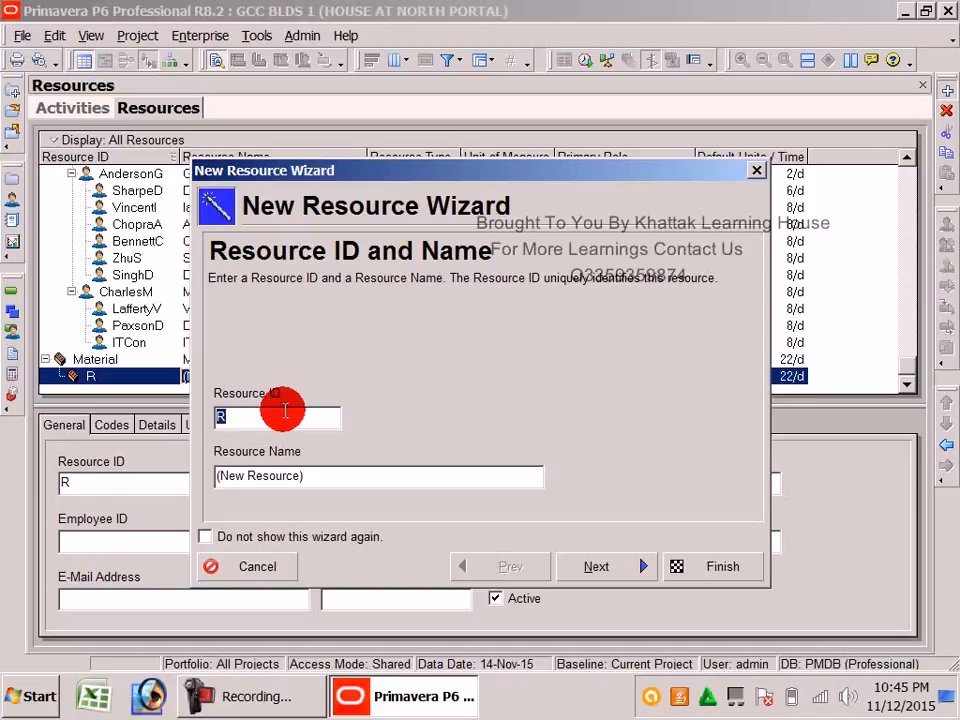
{"action": "type", "text": "G"}
{"action": "key", "text": "alt+space"}
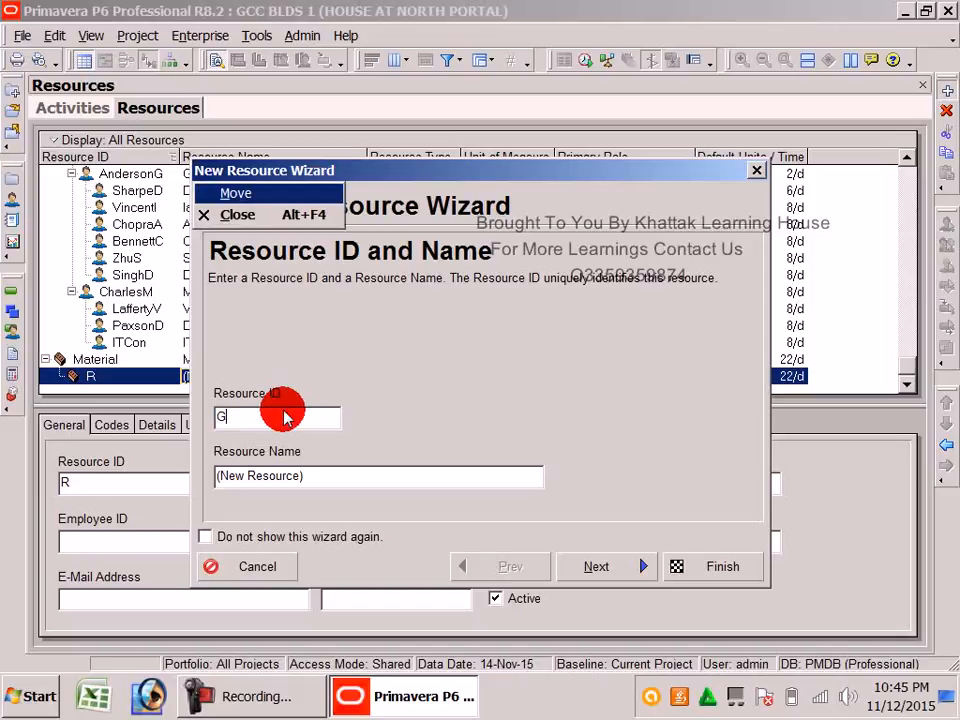
{"action": "left_click", "coordinate": [300, 418]}
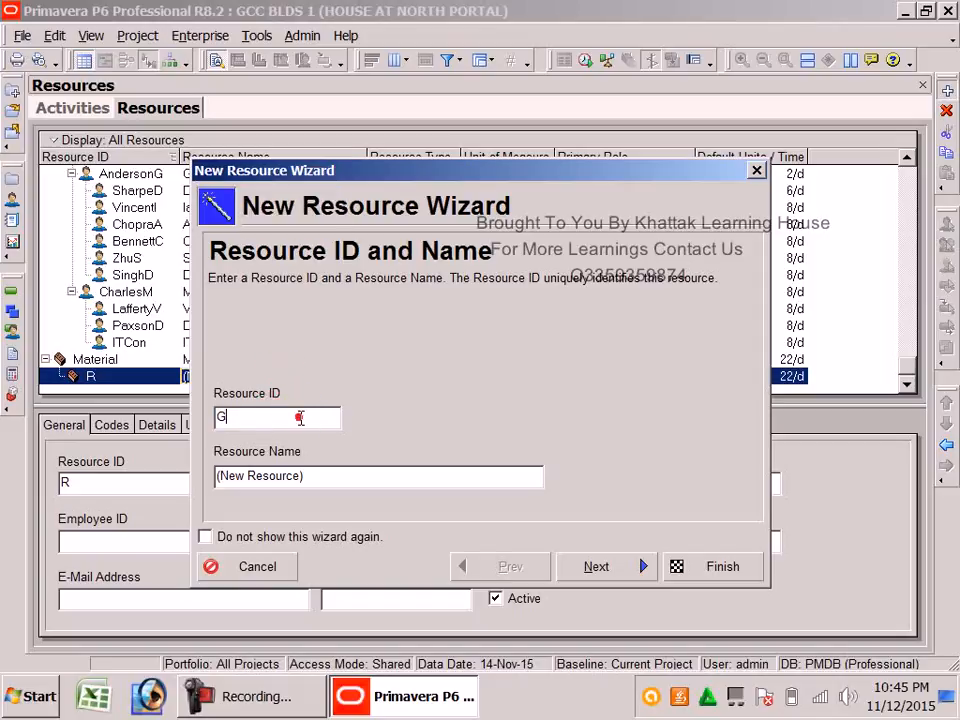
{"action": "left_click", "coordinate": [300, 418]}
{"action": "type", "text": "LAB"}
{"action": "left_click", "coordinate": [328, 468]}
{"action": "type", "text": "GENERAL"}
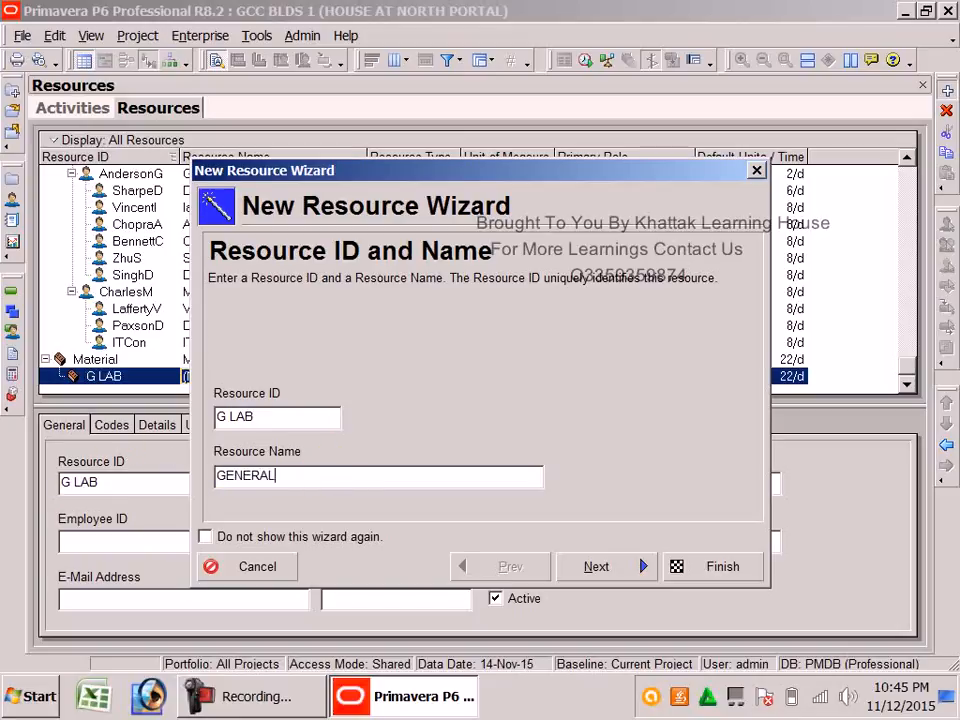
{"action": "type", "text": " LABOUR"}
Make it a Labor resource, begin editing its price, then abandon the wizard
{"action": "left_click", "coordinate": [588, 567]}
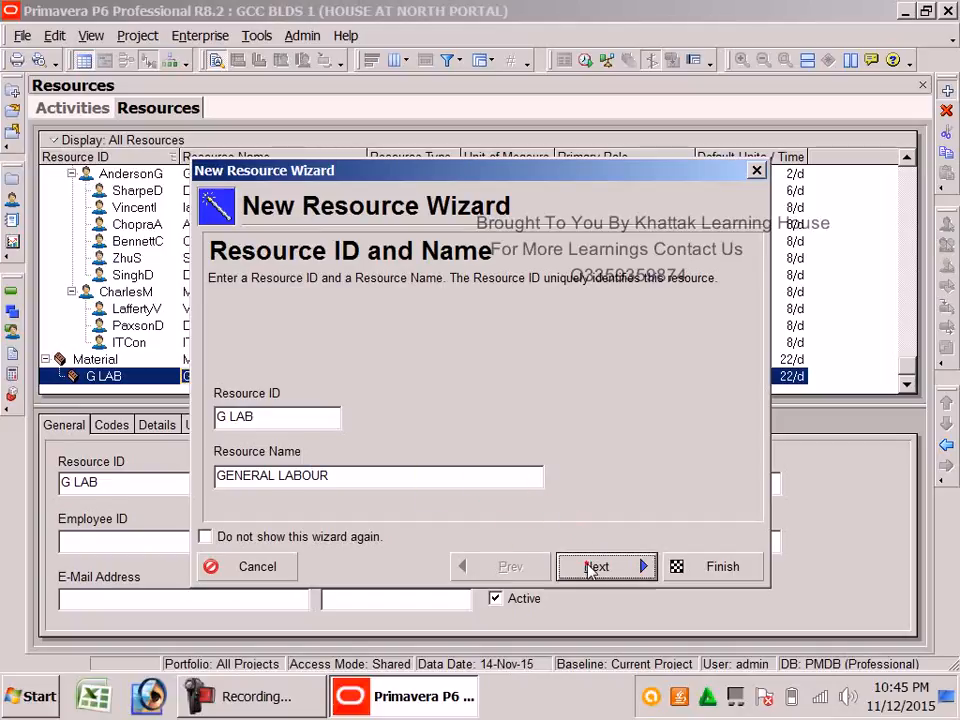
{"action": "left_click", "coordinate": [240, 411]}
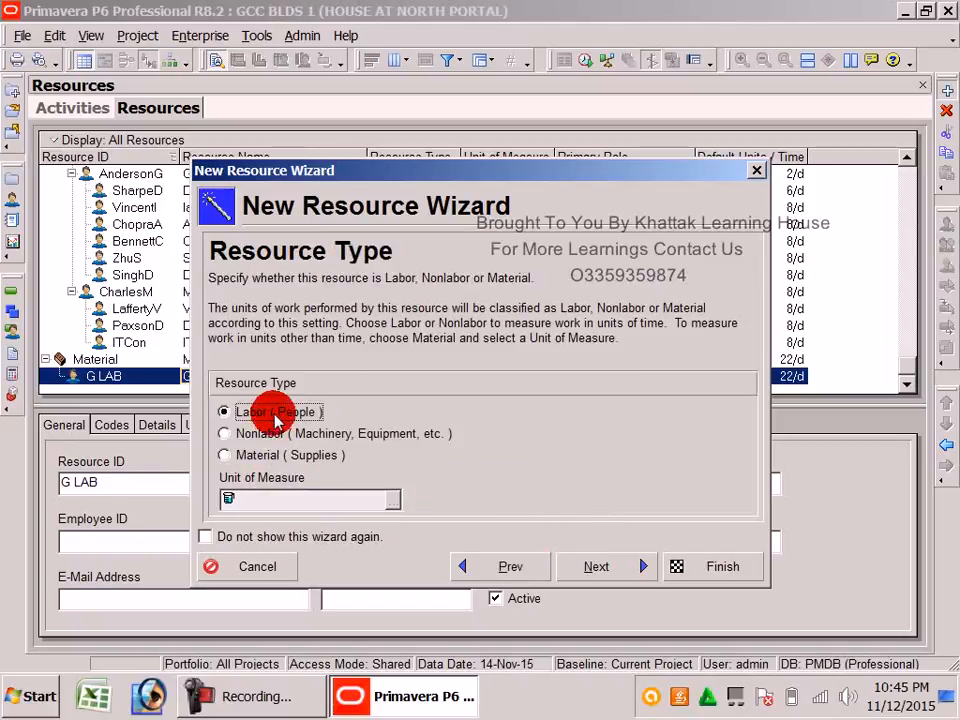
{"action": "left_click", "coordinate": [597, 567]}
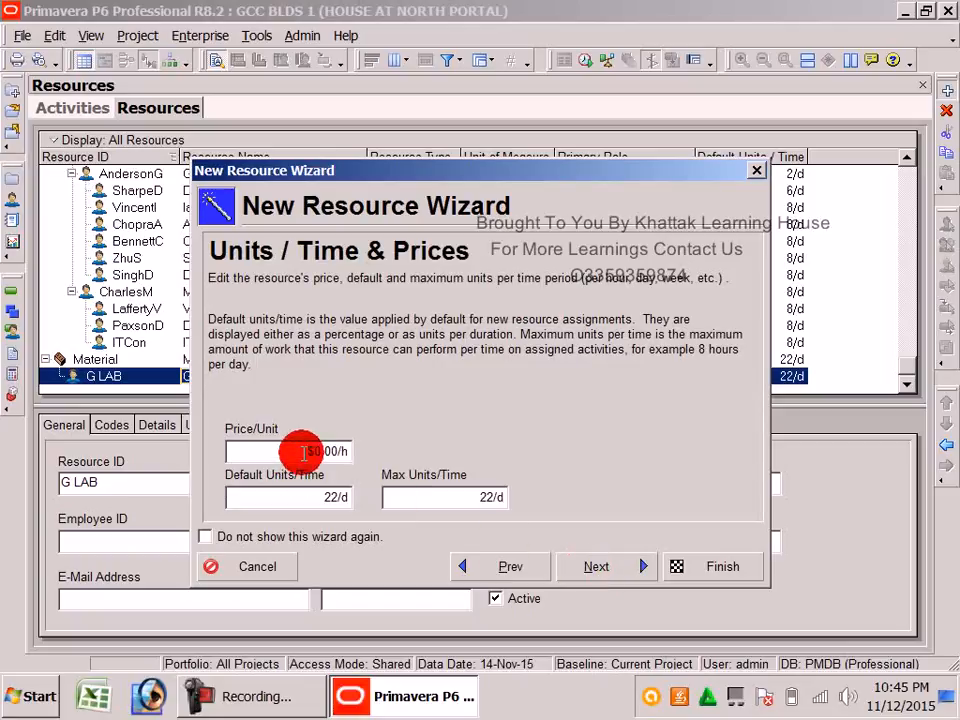
{"action": "left_click_drag", "start_coordinate": [302, 453], "coordinate": [221, 452]}
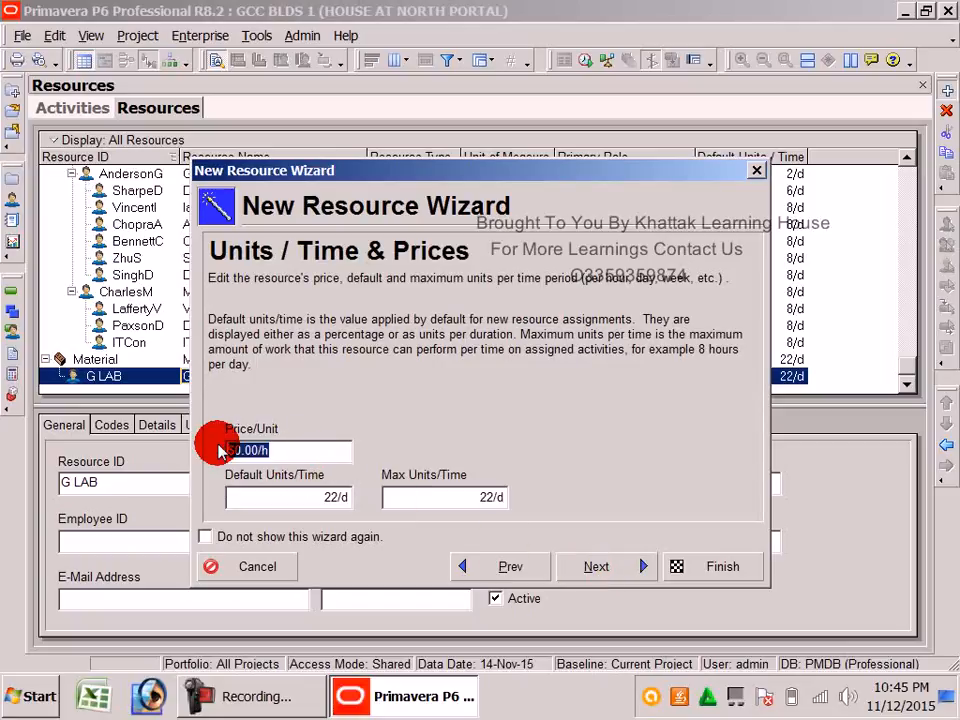
{"action": "left_click", "coordinate": [231, 449]}
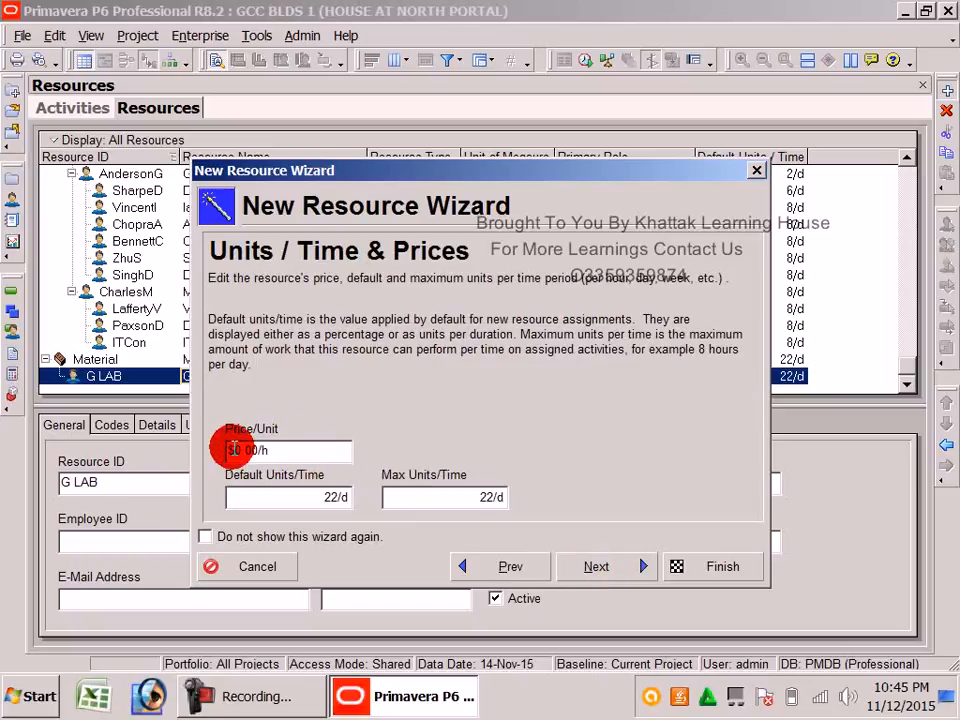
{"action": "left_click_drag", "start_coordinate": [232, 449], "coordinate": [226, 447]}
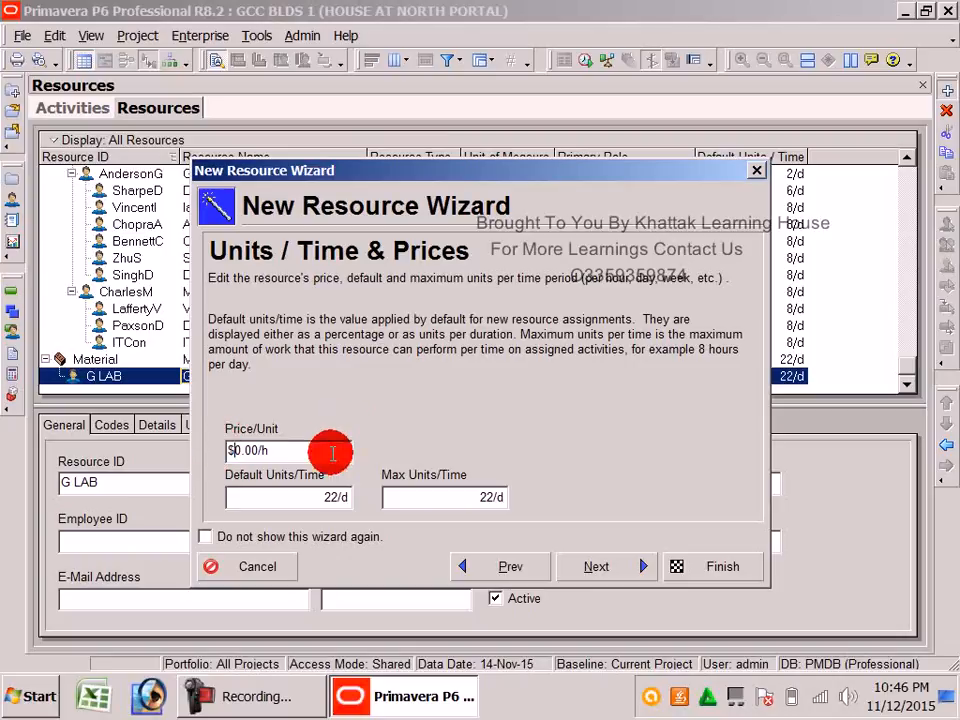
{"action": "left_click", "coordinate": [756, 174]}
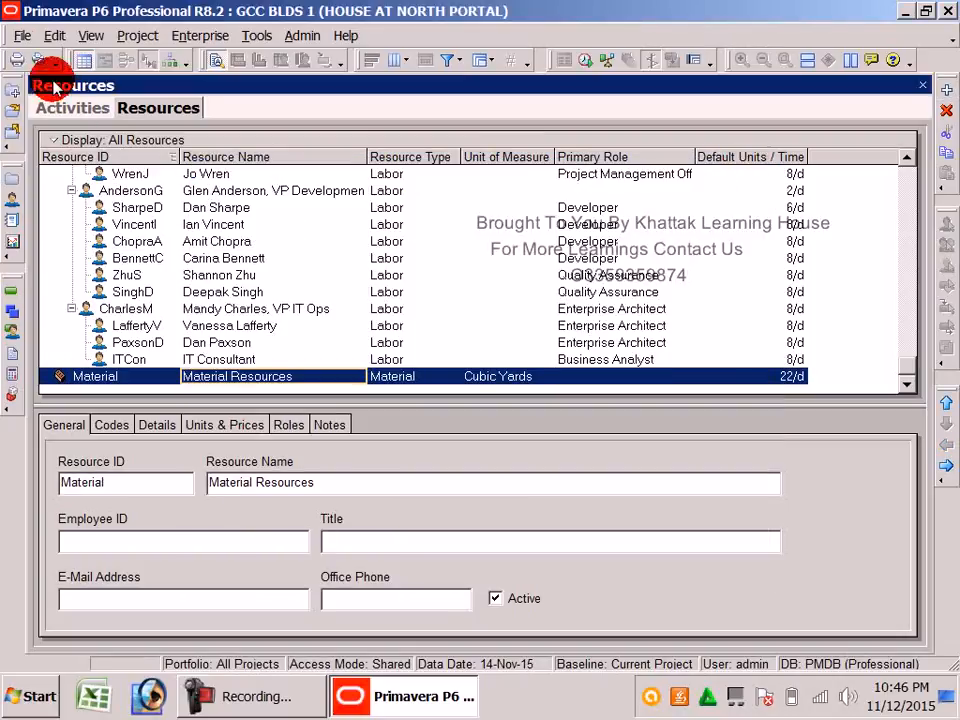
{"action": "left_click", "coordinate": [55, 35]}
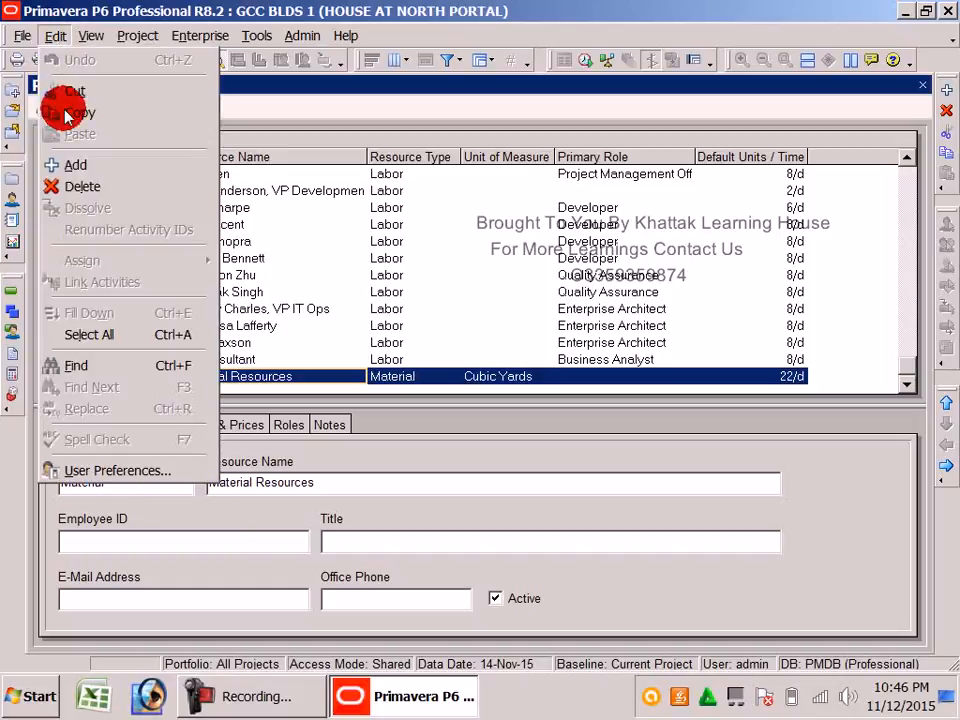
{"action": "left_click", "coordinate": [150, 471]}
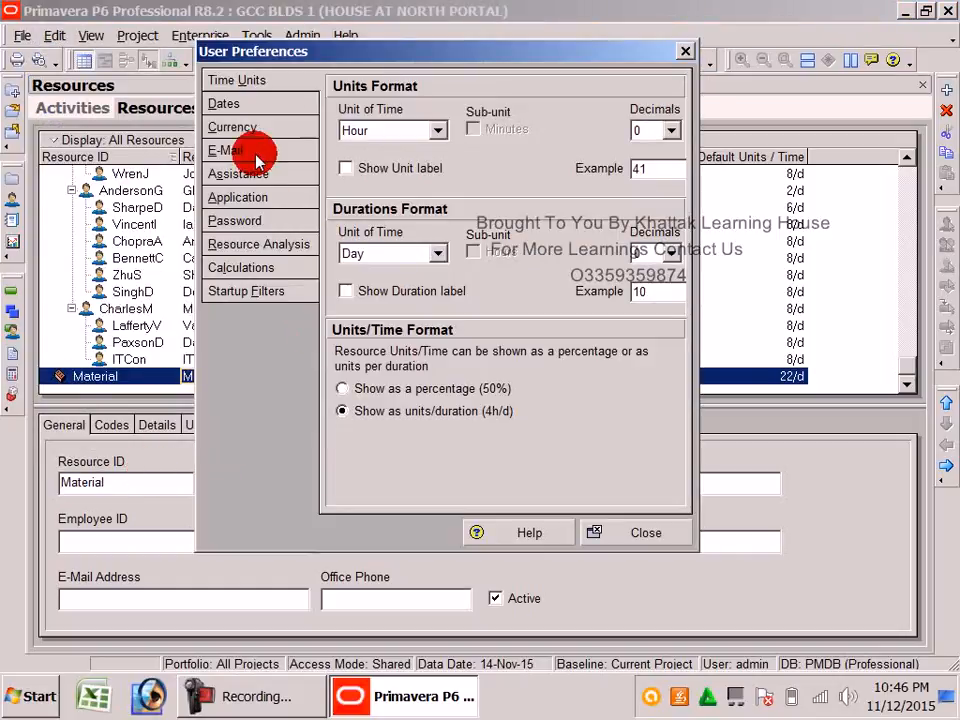
{"action": "left_click", "coordinate": [234, 130]}
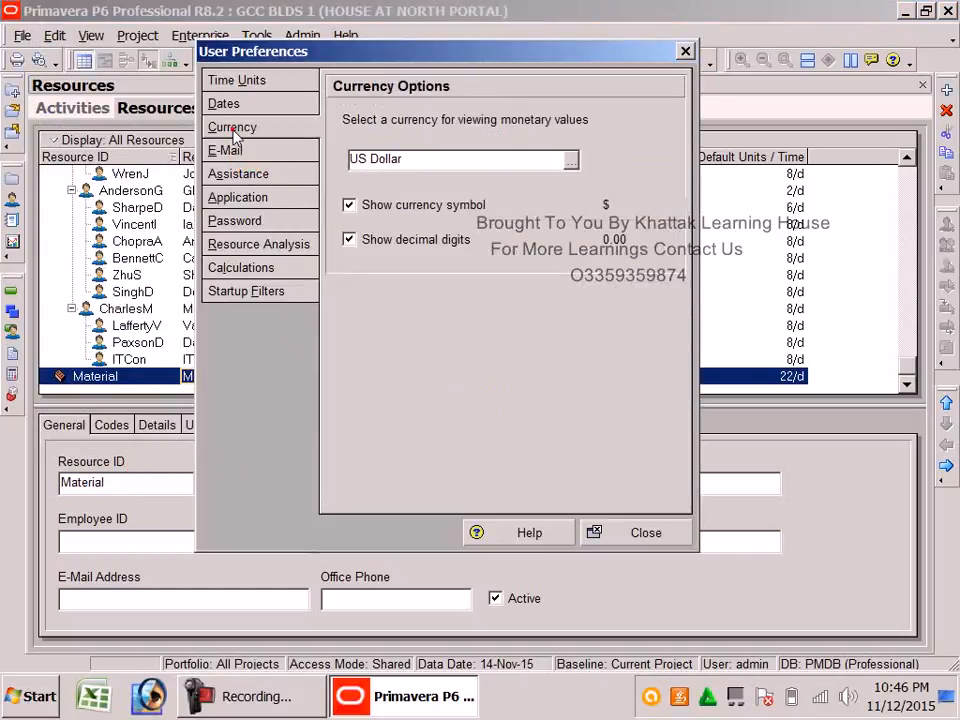
{"action": "left_click", "coordinate": [570, 160]}
{"action": "left_click_drag", "start_coordinate": [576, 322], "coordinate": [575, 493]}
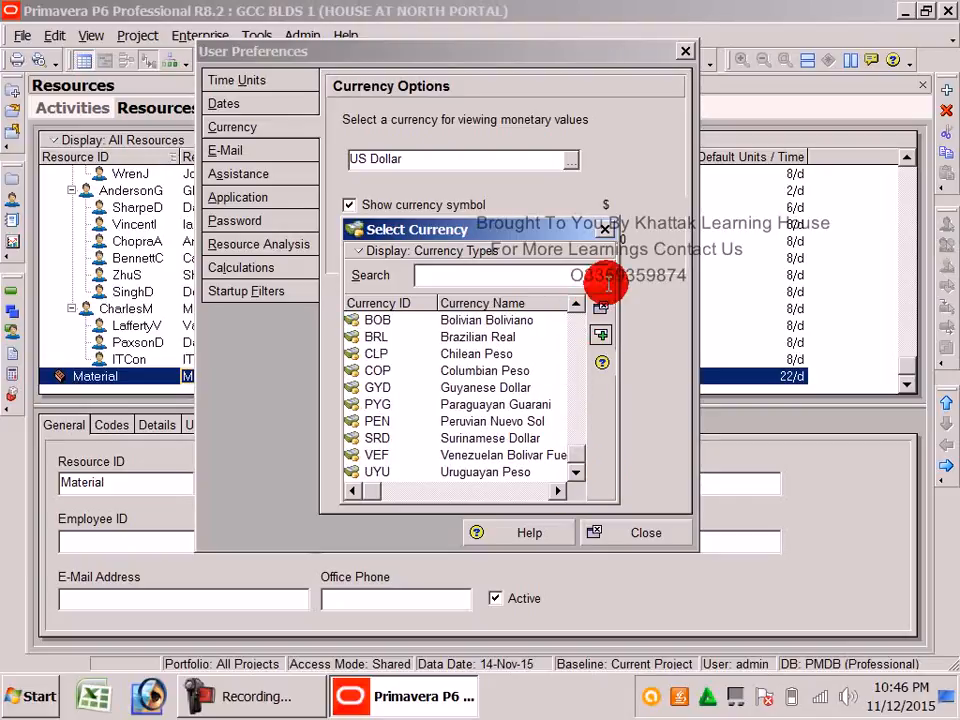
{"action": "left_click", "coordinate": [604, 230]}
{"action": "left_click", "coordinate": [605, 522]}
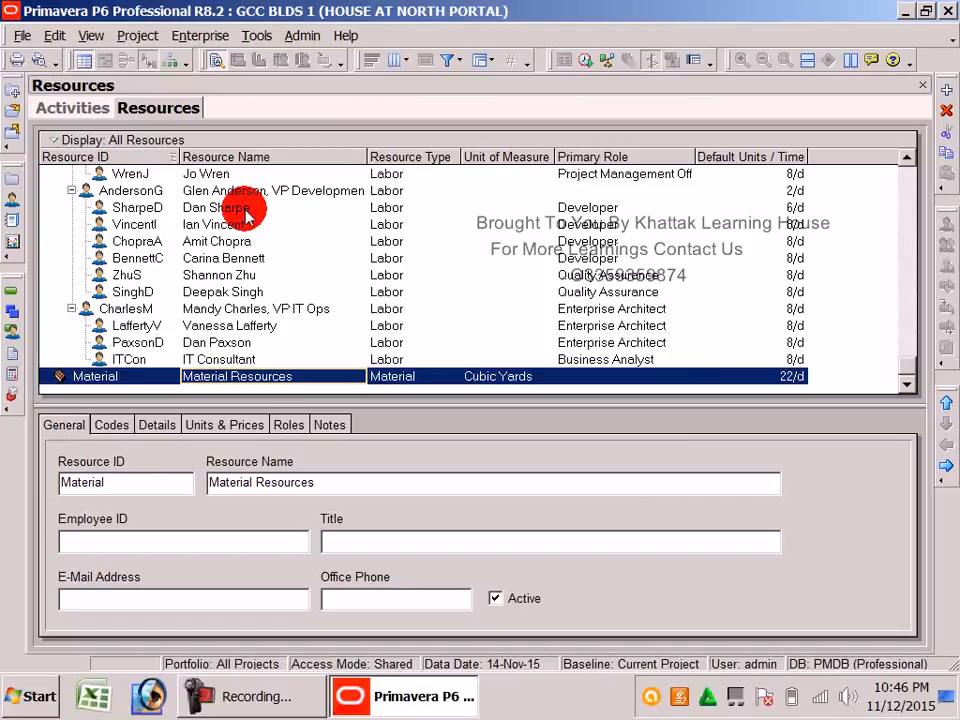
View the Admin Preferences (Sunday week start, 5-day default duration) and close them
{"action": "left_click", "coordinate": [305, 38]}
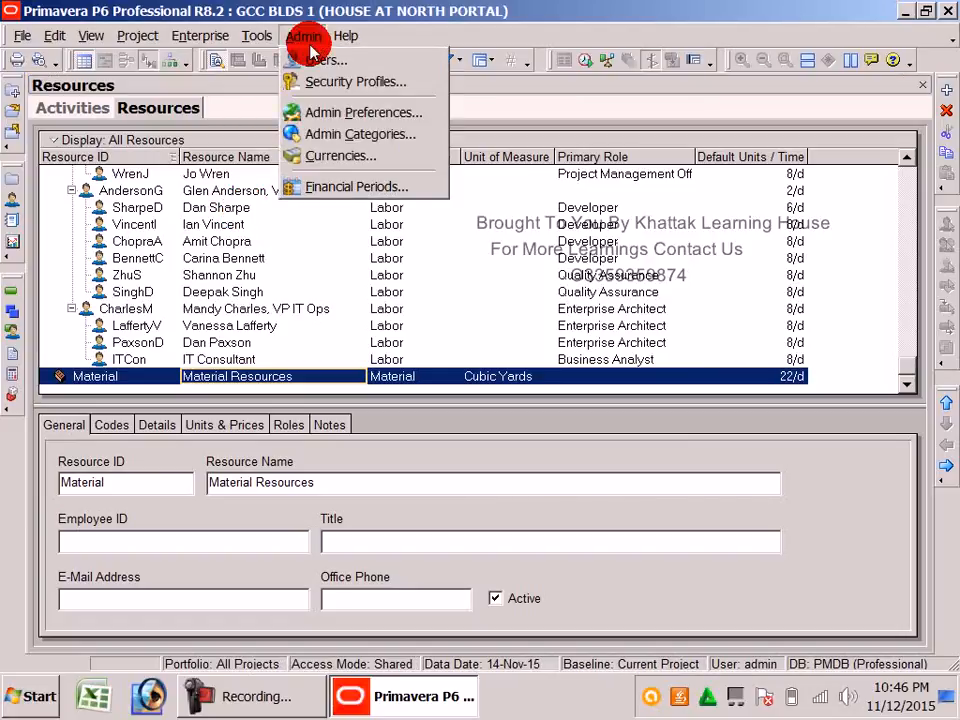
{"action": "left_click", "coordinate": [332, 116]}
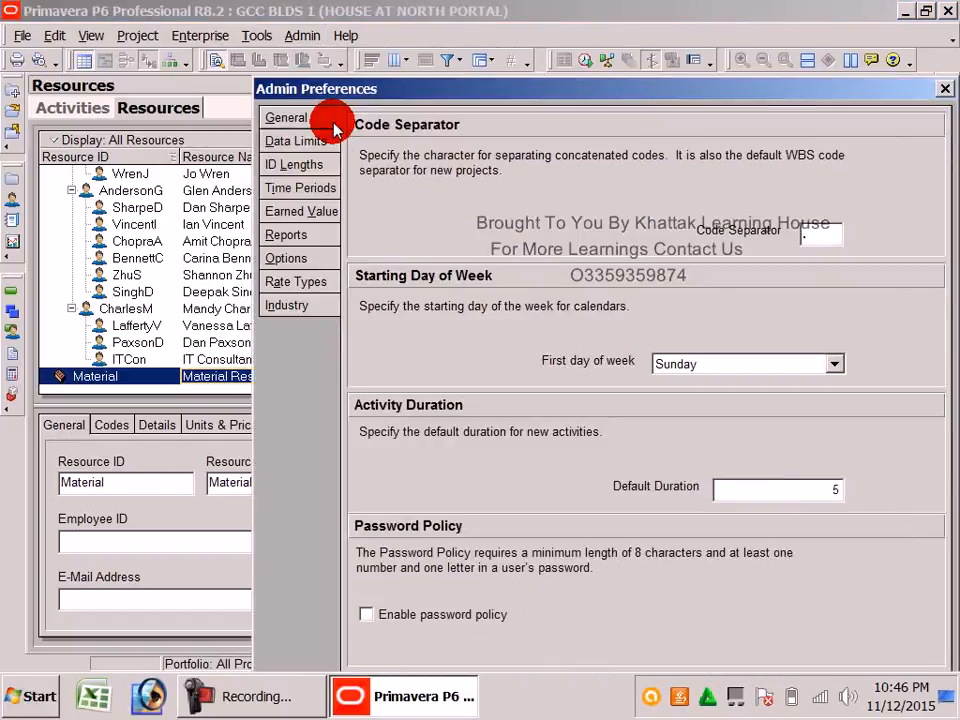
{"action": "left_click_drag", "start_coordinate": [860, 88], "coordinate": [805, 104]}
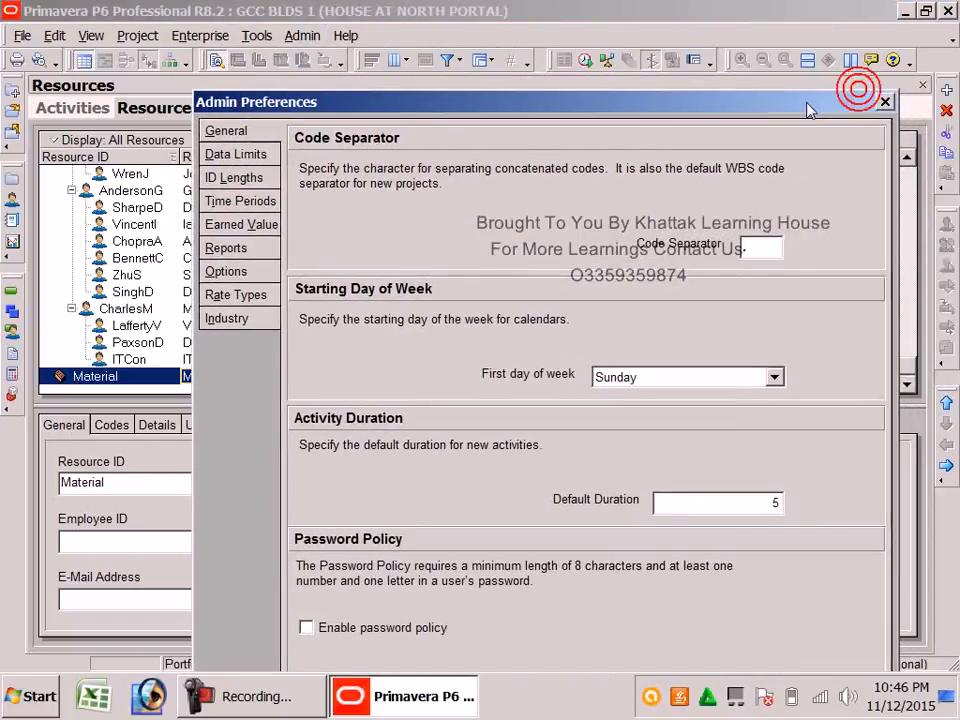
{"action": "left_click", "coordinate": [886, 101]}
{"action": "left_click", "coordinate": [305, 36]}
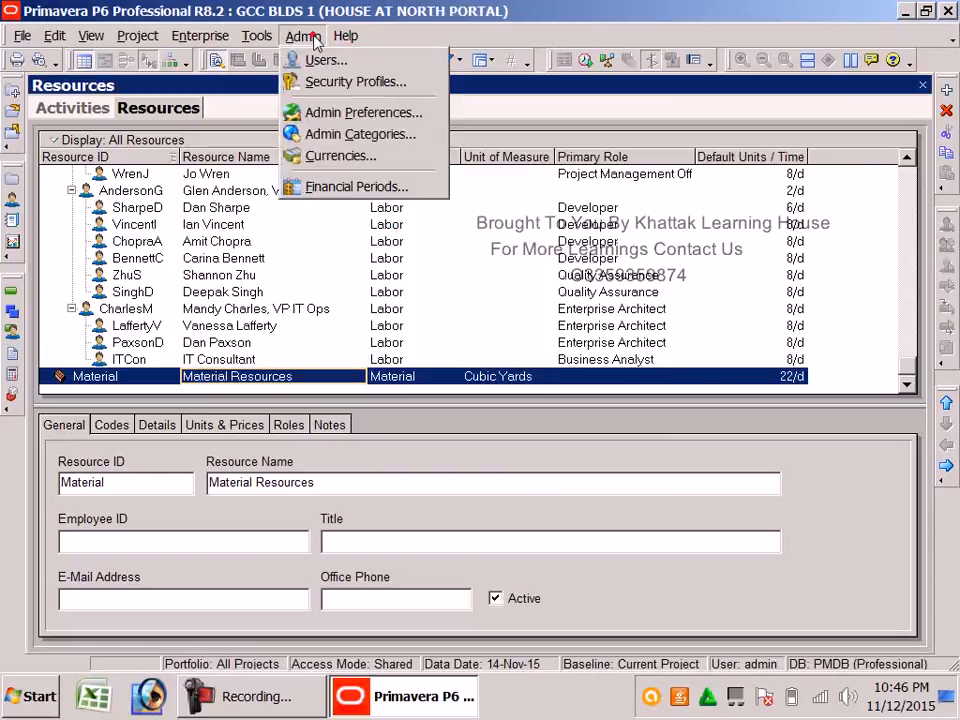
Add a currency row with ID PKR, name PAKISTANI and symbol RS
{"action": "left_click", "coordinate": [318, 155]}
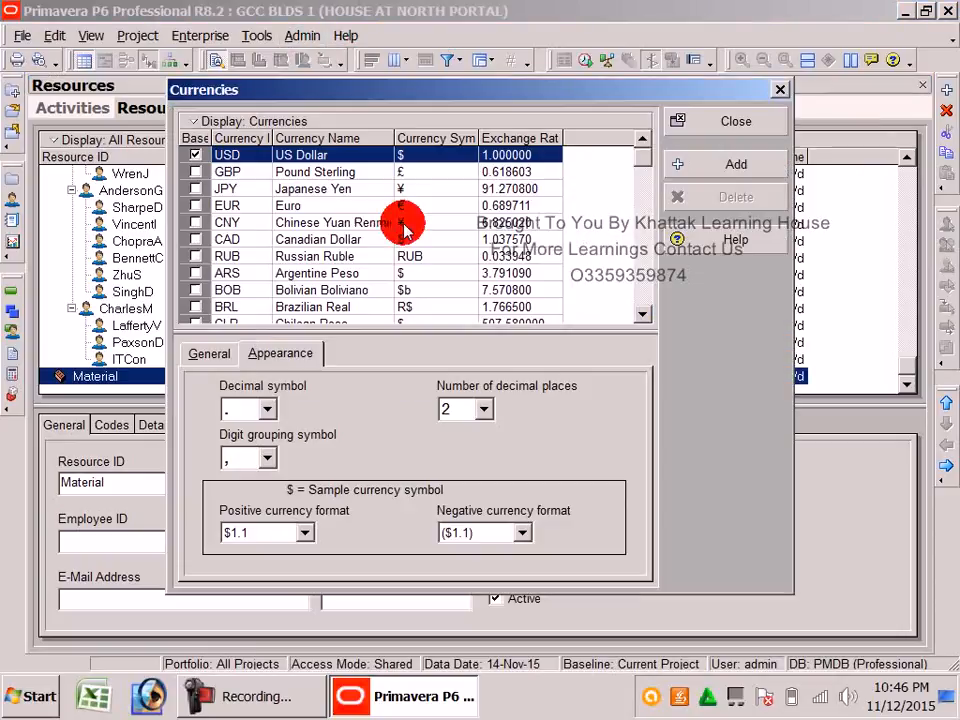
{"action": "left_click_drag", "start_coordinate": [217, 86], "coordinate": [211, 57]}
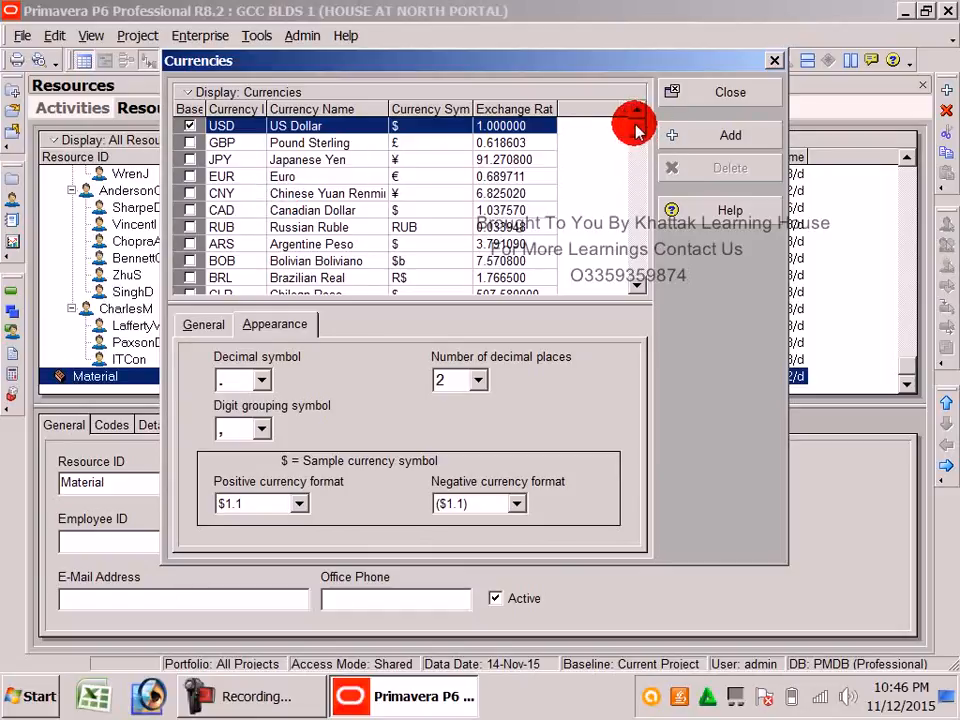
{"action": "scroll", "coordinate": [634, 189], "scroll_direction": "down", "scroll_amount": 2}
{"action": "scroll", "coordinate": [630, 230], "scroll_direction": "up", "scroll_amount": 2}
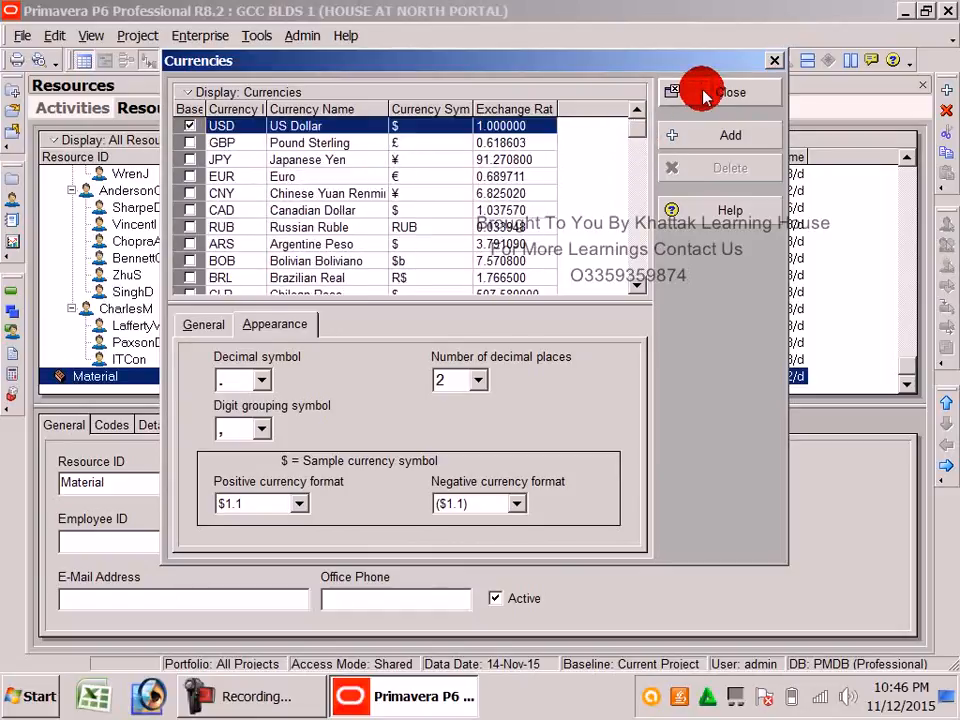
{"action": "left_click", "coordinate": [706, 136]}
{"action": "left_click", "coordinate": [265, 280]}
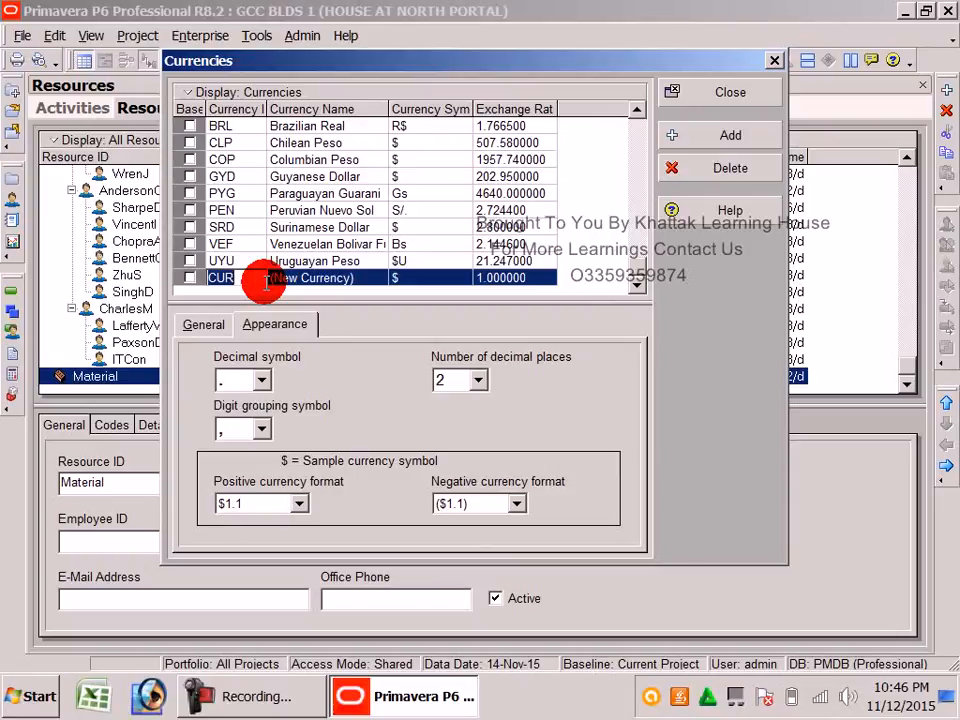
{"action": "type", "text": "PKR"}
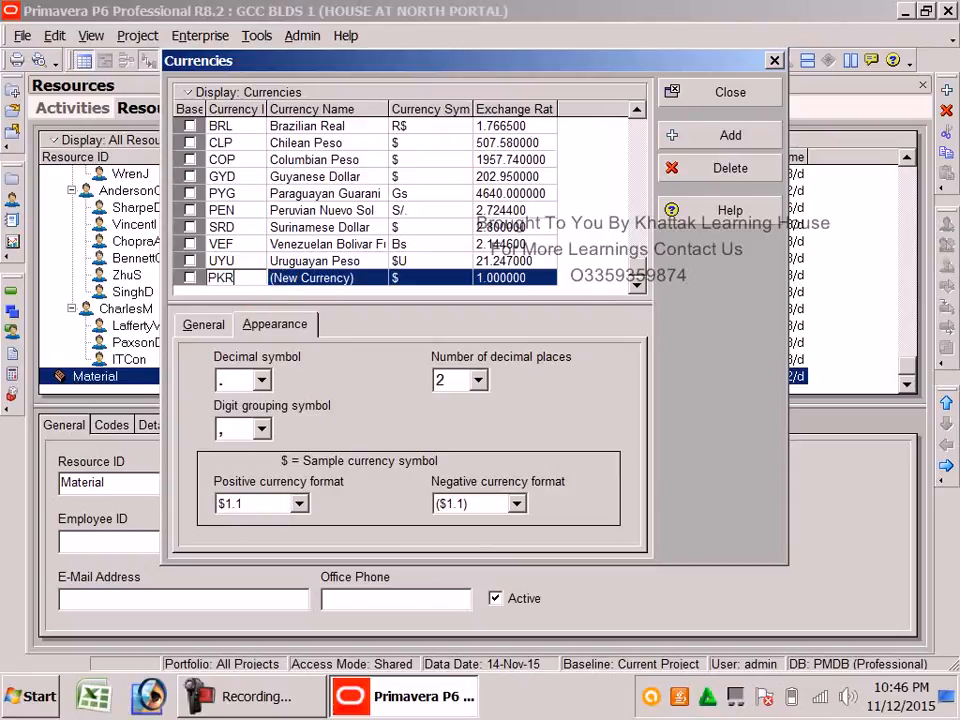
{"action": "left_click", "coordinate": [369, 280]}
{"action": "type", "text": "PAKISTANI"}
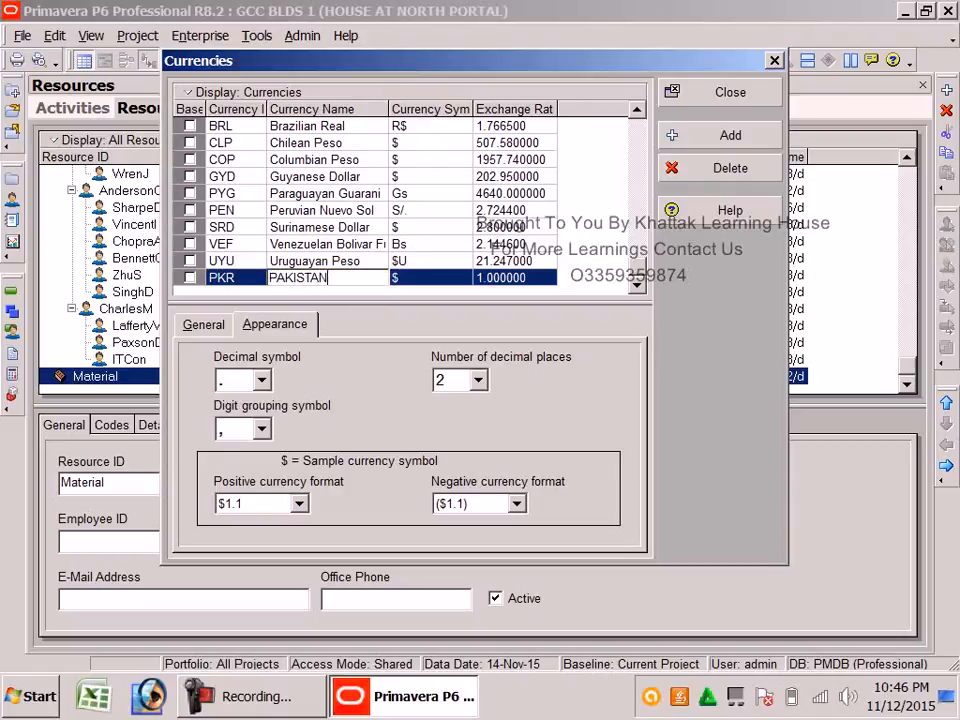
{"action": "left_click", "coordinate": [438, 276]}
{"action": "type", "text": "RS"}
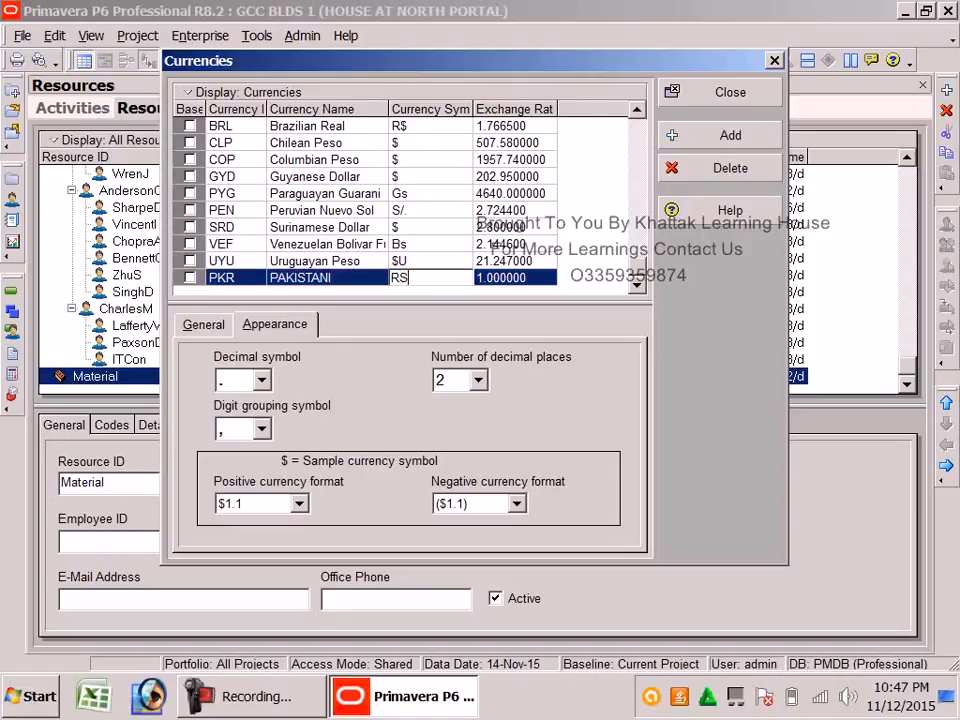
Set PKR's exchange rate to 100, tick it as base, and close Currencies
{"action": "left_click", "coordinate": [520, 279]}
{"action": "left_click_drag", "start_coordinate": [463, 273], "coordinate": [497, 277]}
{"action": "double_click", "coordinate": [466, 280]}
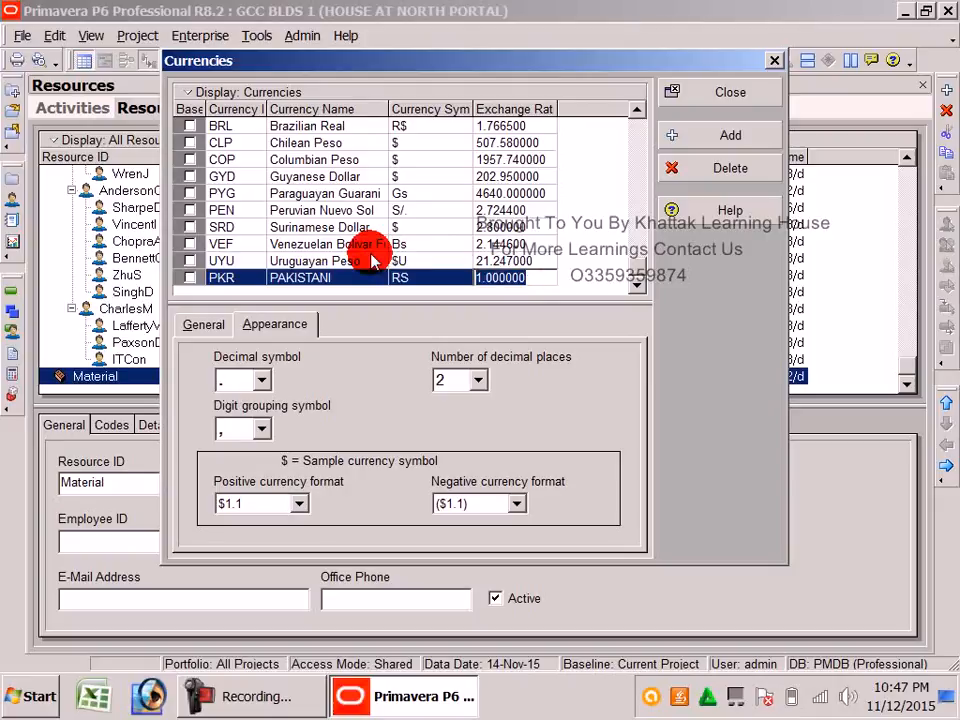
{"action": "type", "text": "1"}
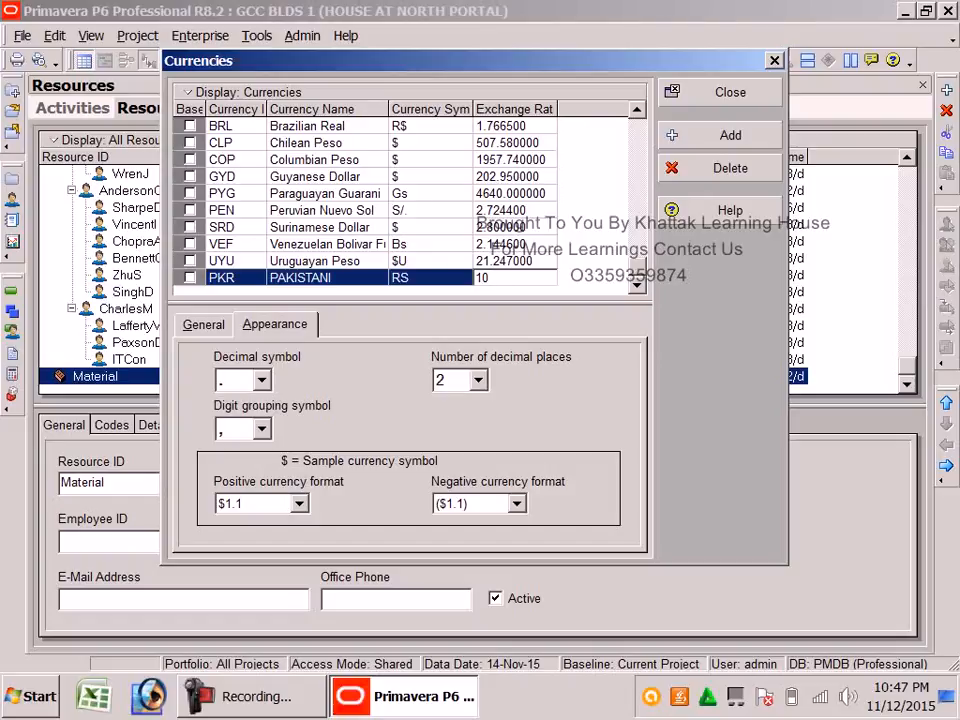
{"action": "left_click", "coordinate": [421, 229]}
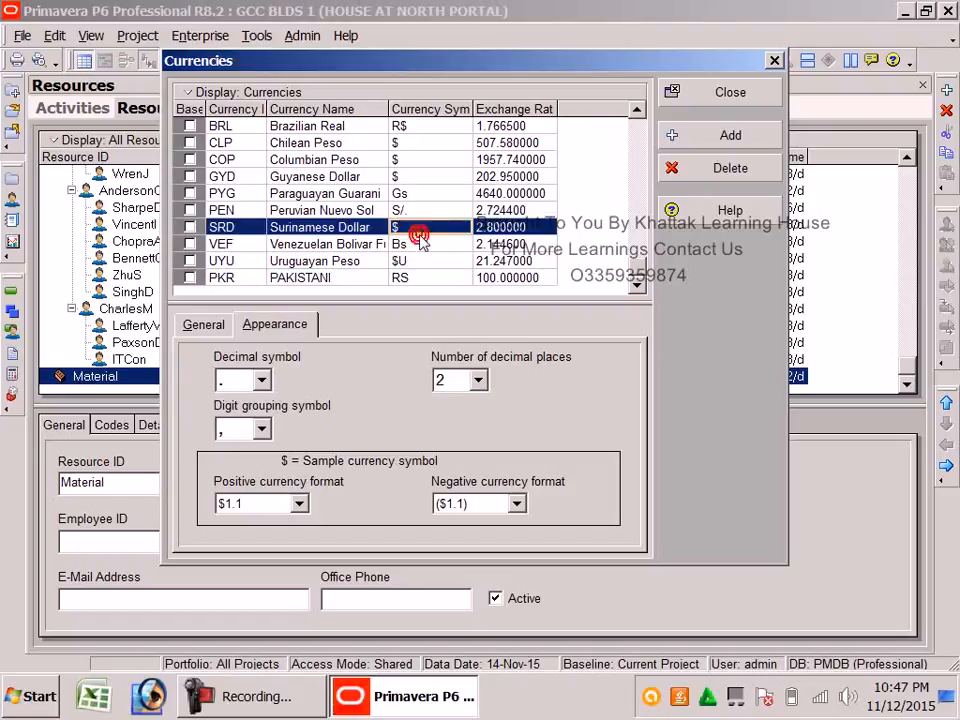
{"action": "left_click", "coordinate": [507, 278]}
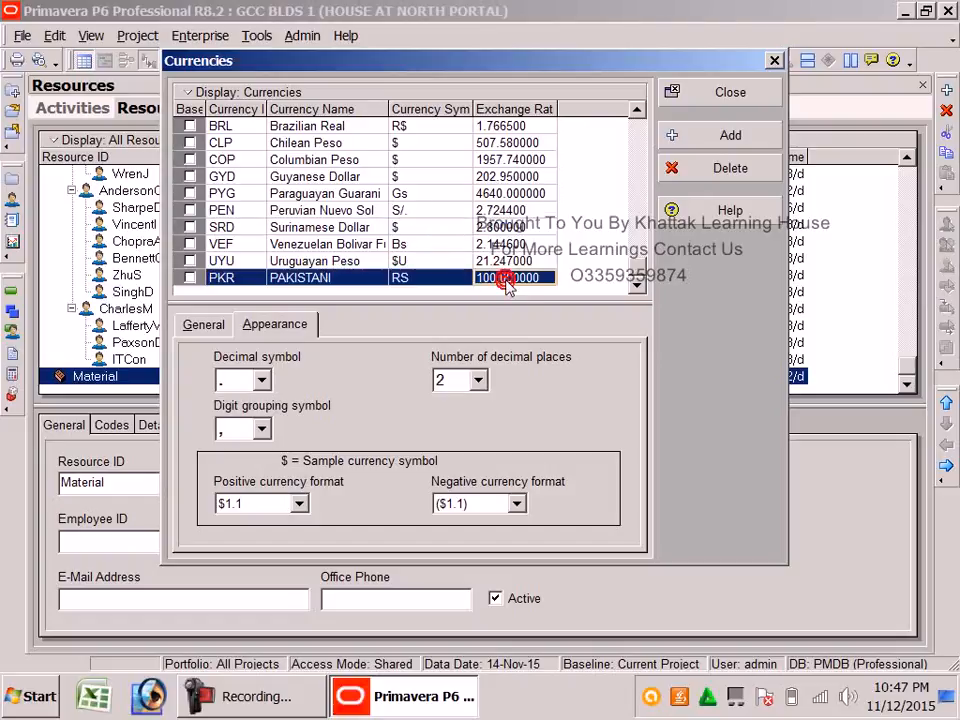
{"action": "left_click", "coordinate": [190, 278]}
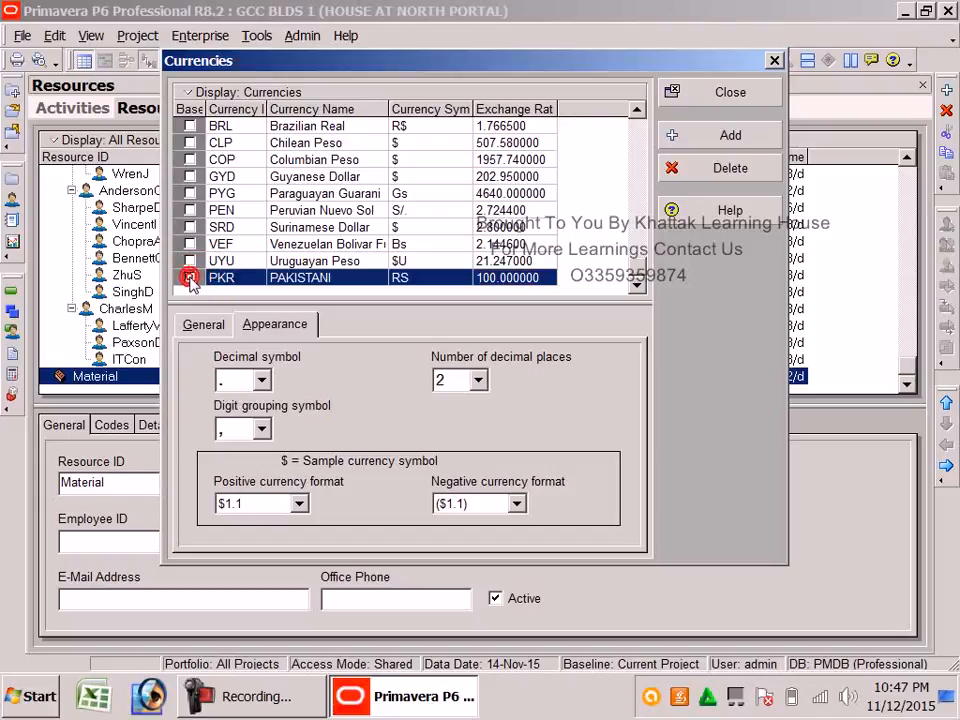
{"action": "left_click", "coordinate": [190, 279]}
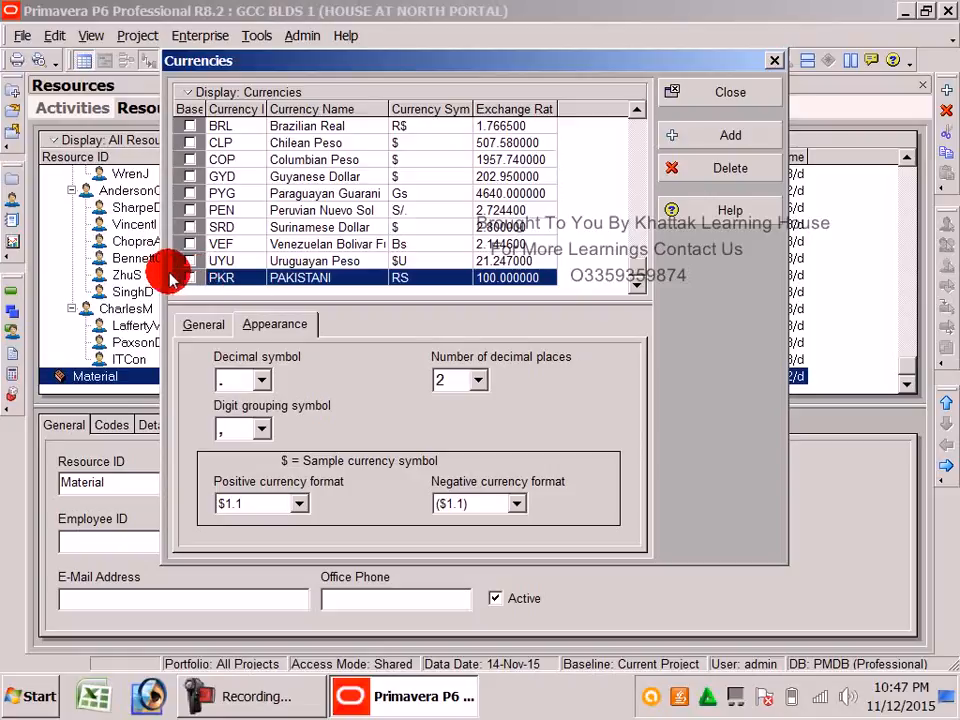
{"action": "left_click", "coordinate": [514, 282]}
{"action": "double_click", "coordinate": [514, 287]}
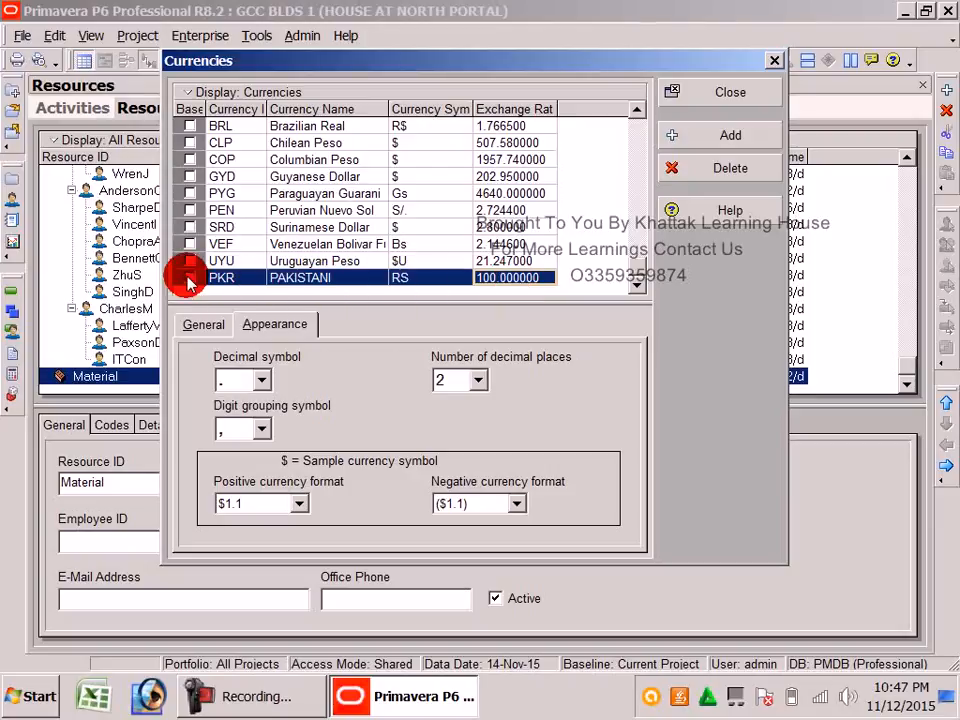
{"action": "left_click", "coordinate": [697, 95]}
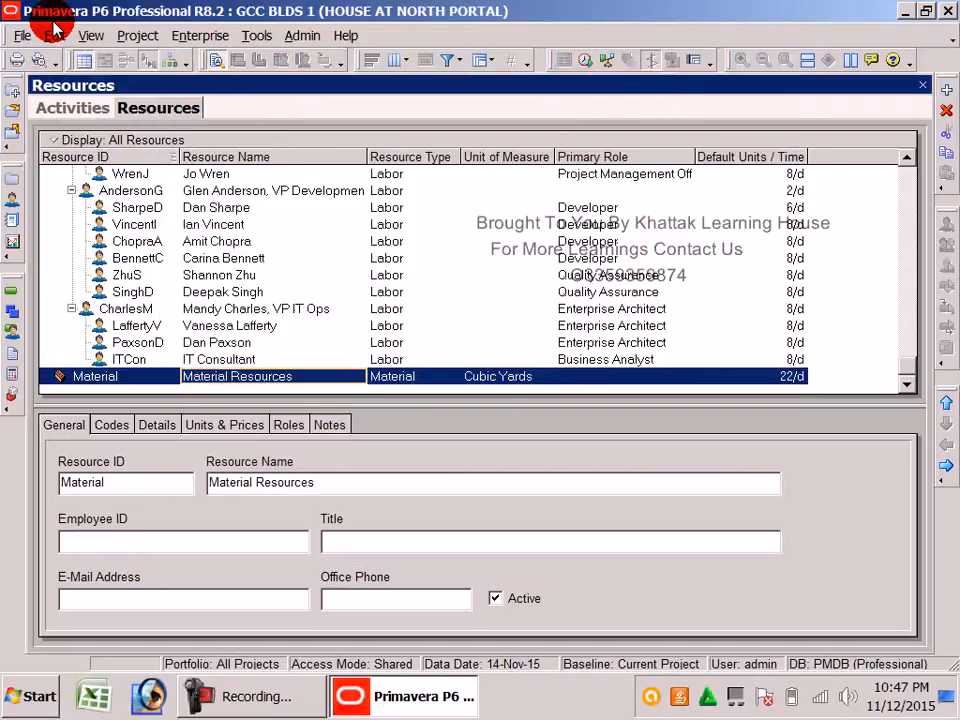
Choose PKR PAKISTANI (RS) as the viewing currency in User Preferences
{"action": "left_click", "coordinate": [55, 35]}
{"action": "left_click", "coordinate": [80, 466]}
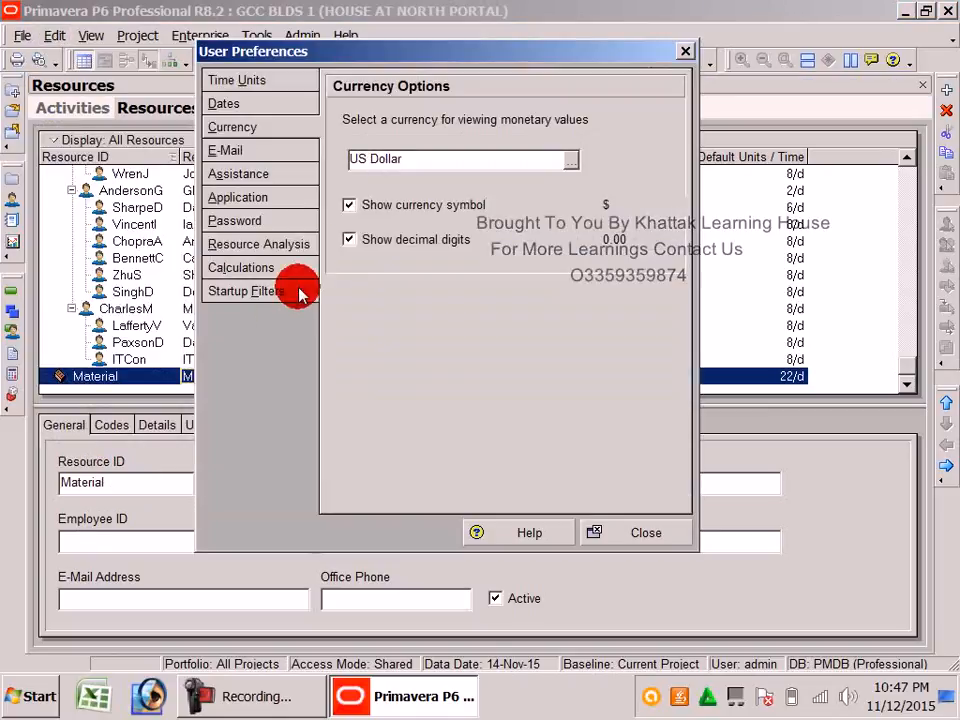
{"action": "left_click", "coordinate": [570, 160]}
{"action": "left_click_drag", "start_coordinate": [581, 325], "coordinate": [523, 489]}
{"action": "double_click", "coordinate": [476, 472]}
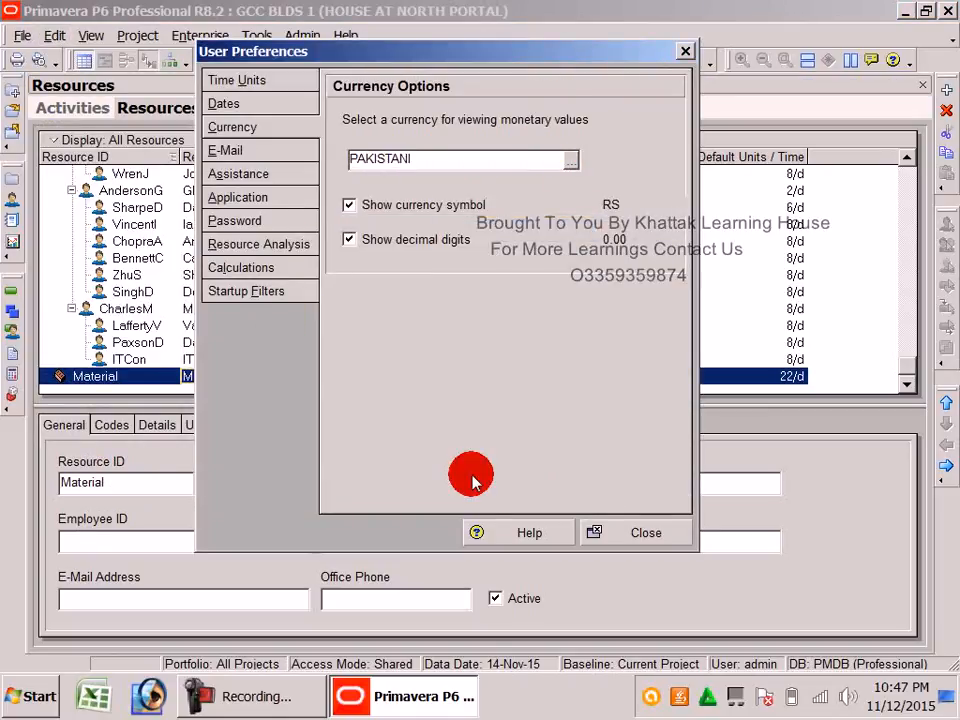
{"action": "left_click", "coordinate": [603, 534]}
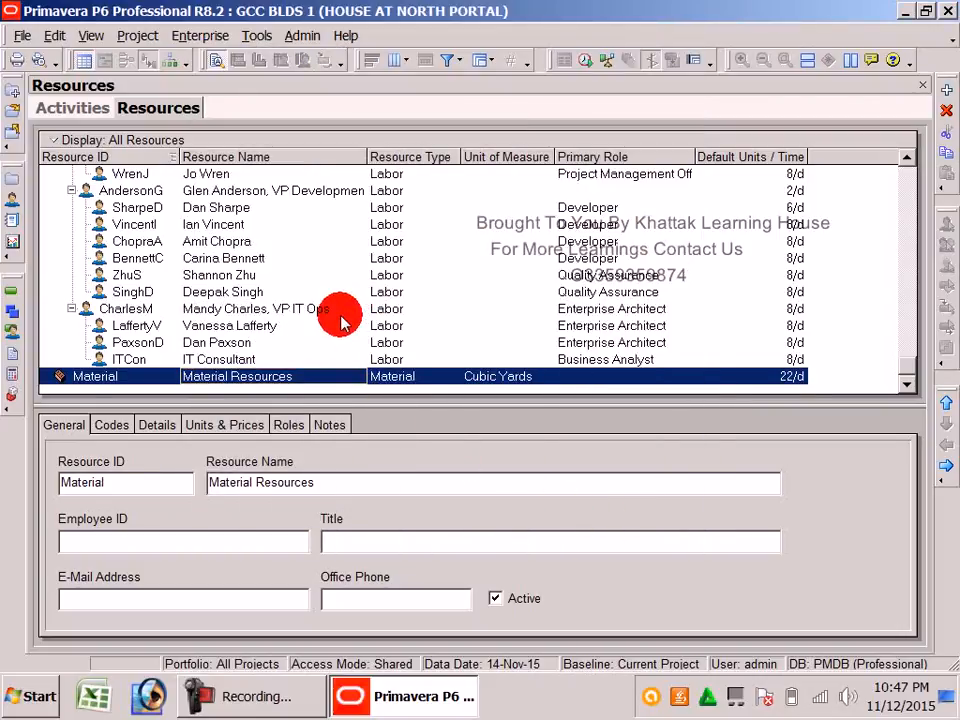
Create a resource with ID G LAB and name GENERAL LABOUR, then go to Resource Type
{"action": "left_click", "coordinate": [943, 92]}
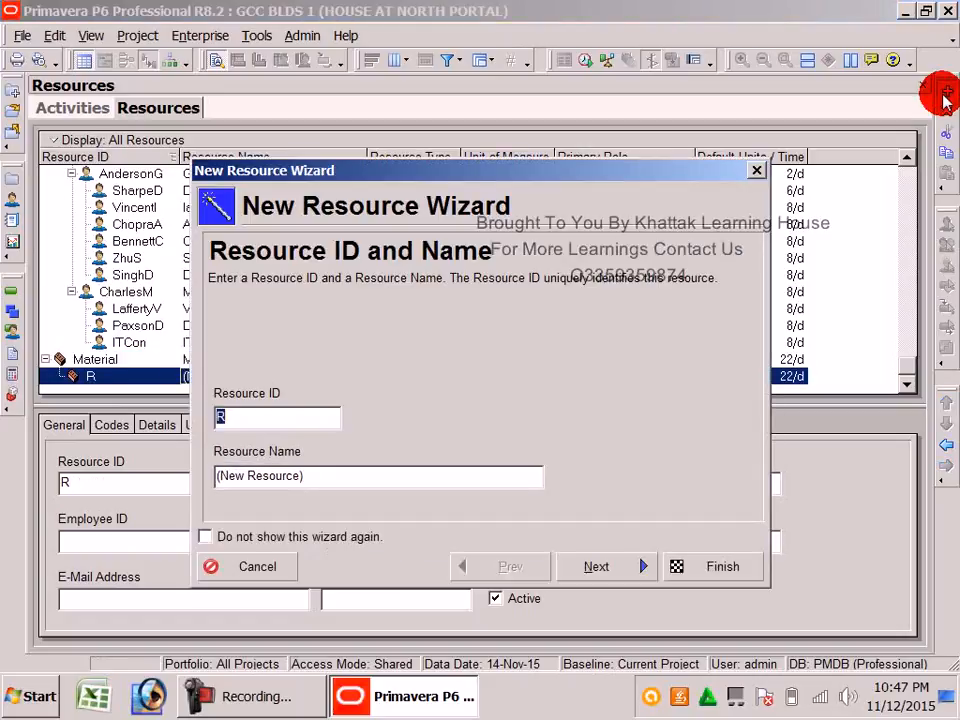
{"action": "left_click", "coordinate": [236, 420]}
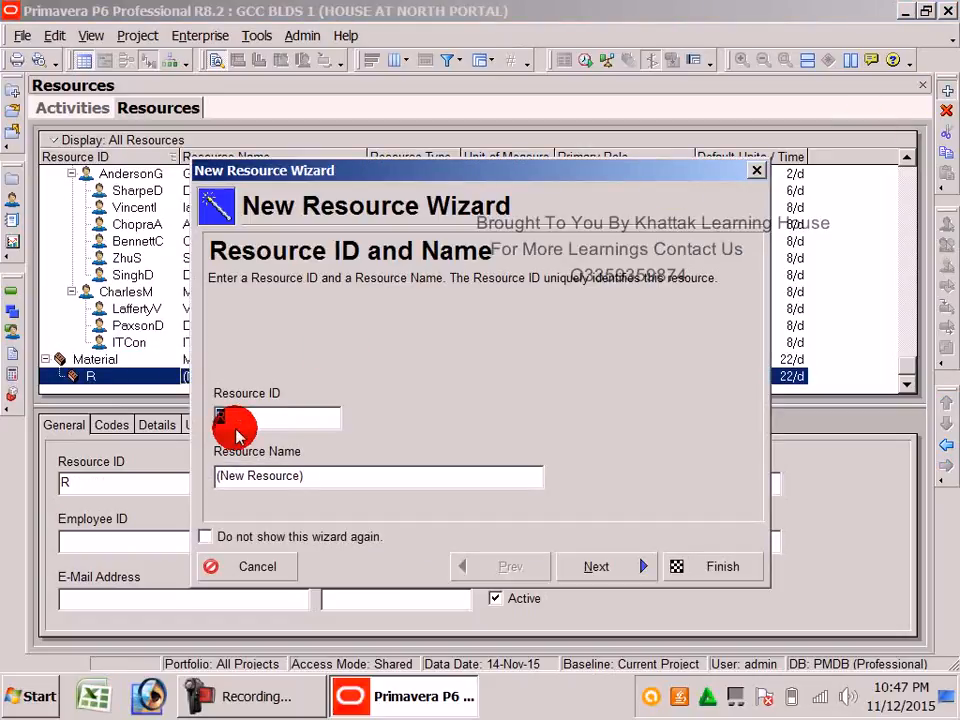
{"action": "type", "text": "G LAB"}
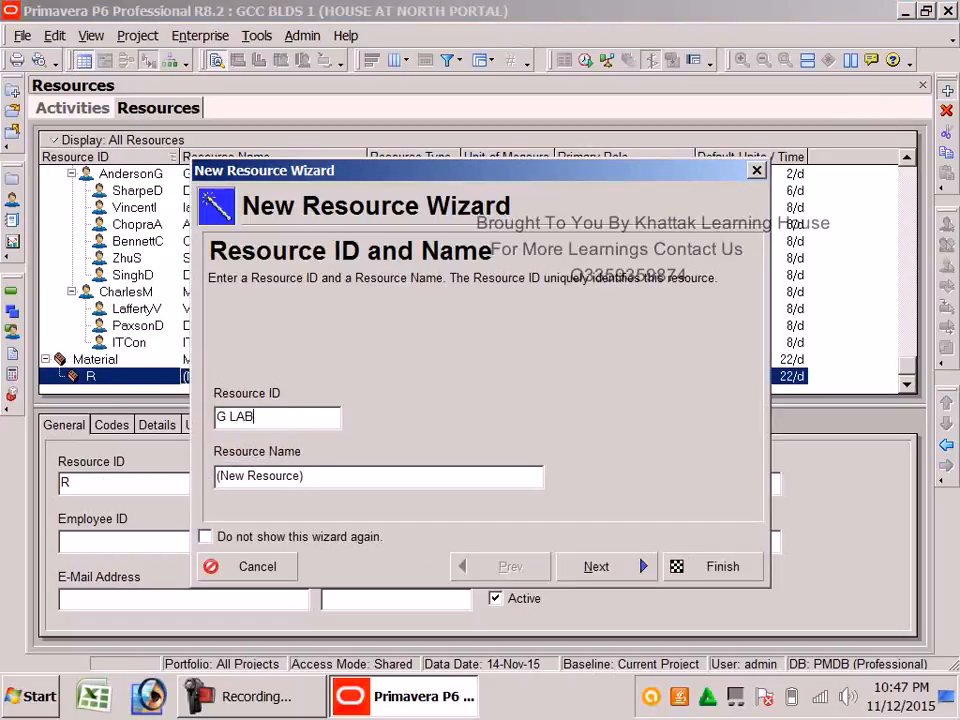
{"action": "left_click", "coordinate": [313, 481]}
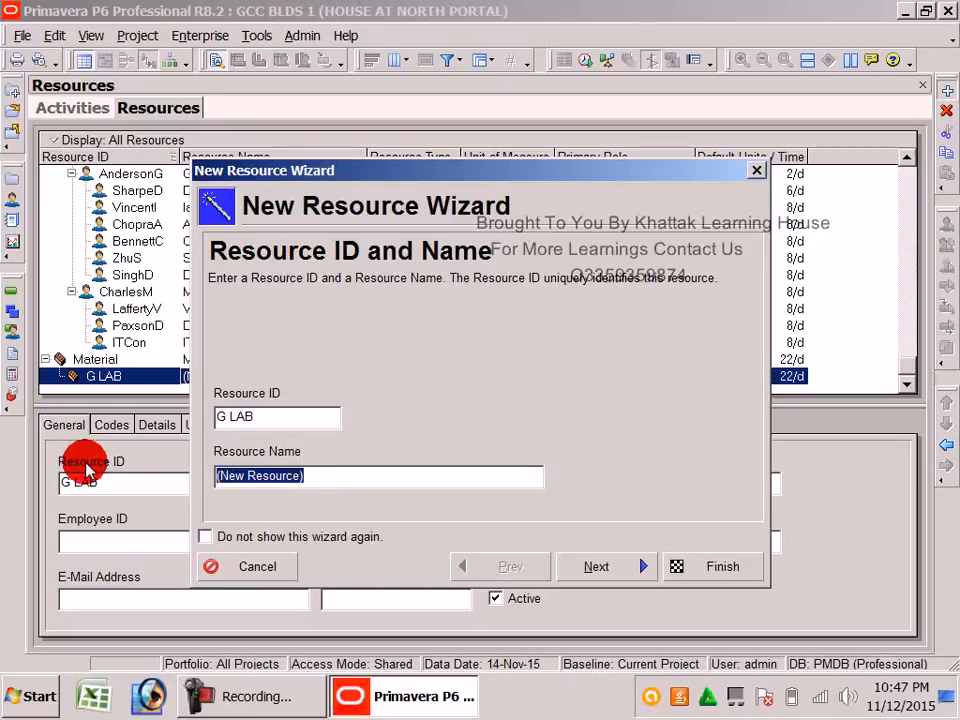
{"action": "type", "text": "GENERAL LABOUR"}
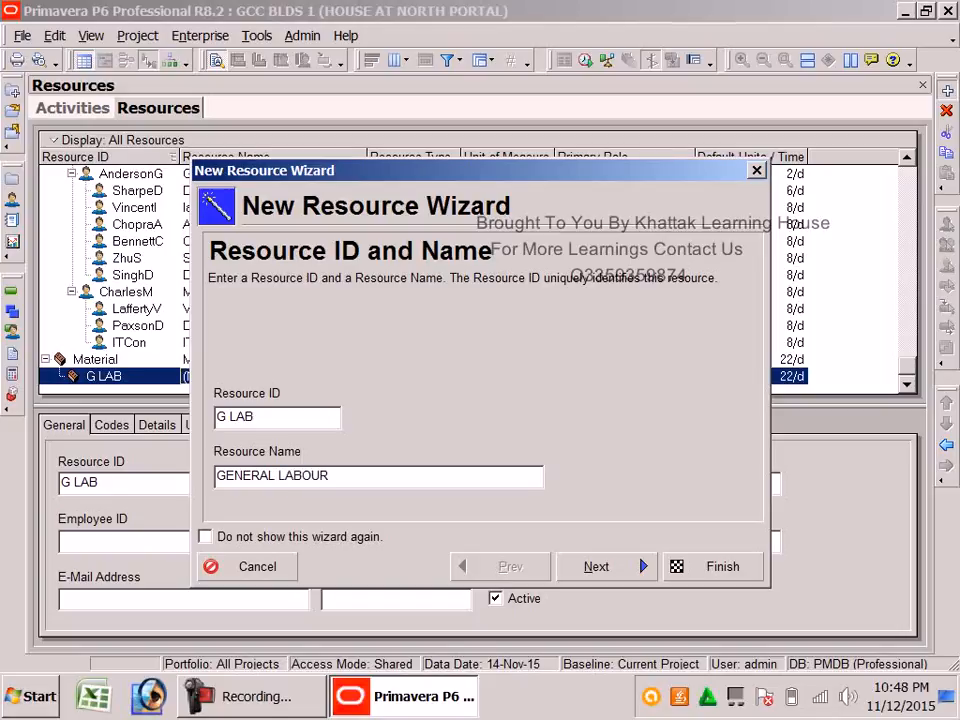
{"action": "left_click", "coordinate": [626, 567]}
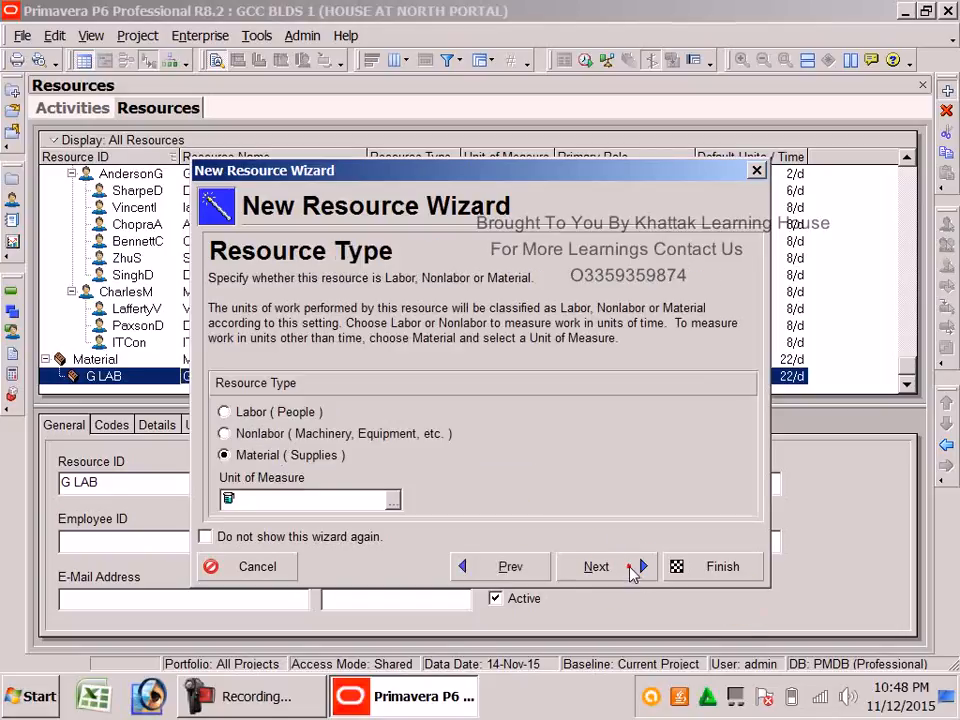
Choose Labor as G LAB's resource type, reverting a brief switch to Material
{"action": "left_click", "coordinate": [266, 414]}
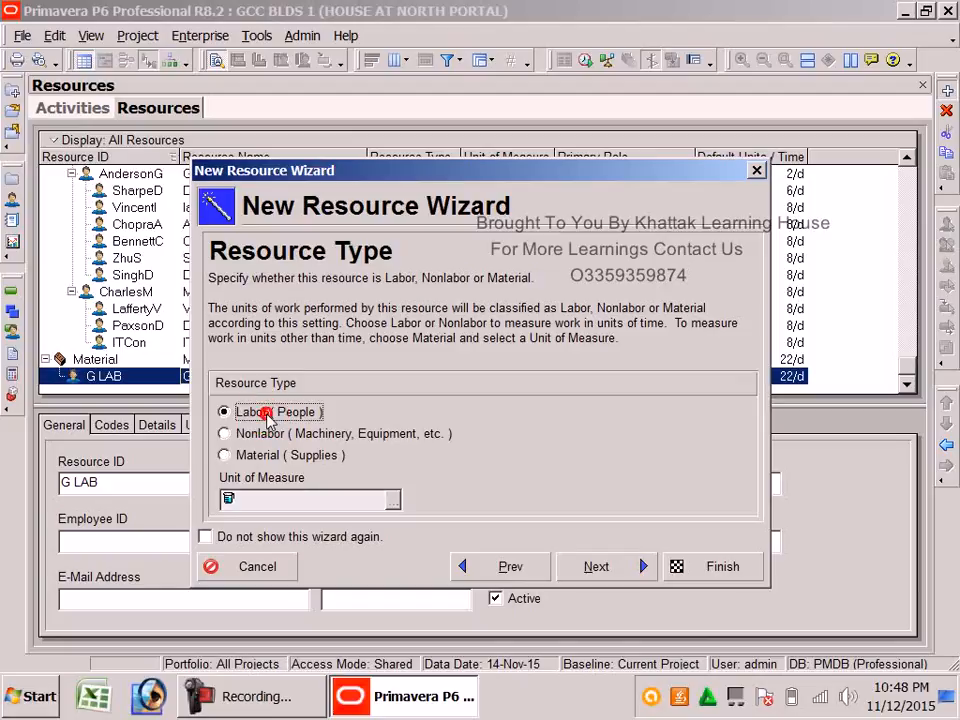
{"action": "left_click", "coordinate": [620, 568]}
{"action": "left_click", "coordinate": [506, 567]}
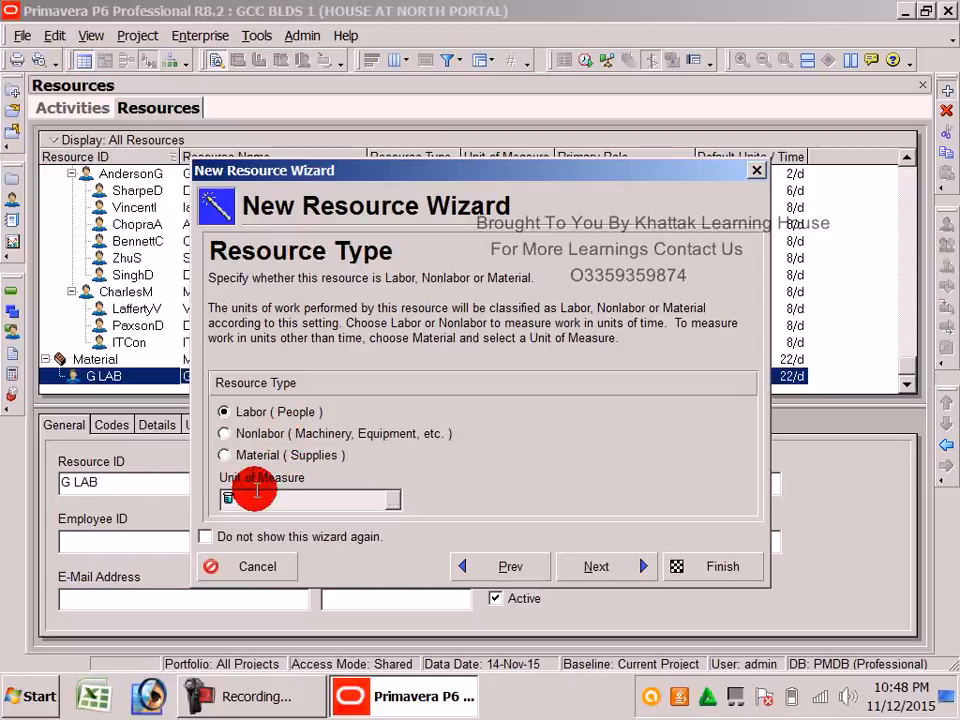
{"action": "left_click", "coordinate": [256, 500]}
{"action": "left_click", "coordinate": [238, 455]}
{"action": "left_click", "coordinate": [266, 494]}
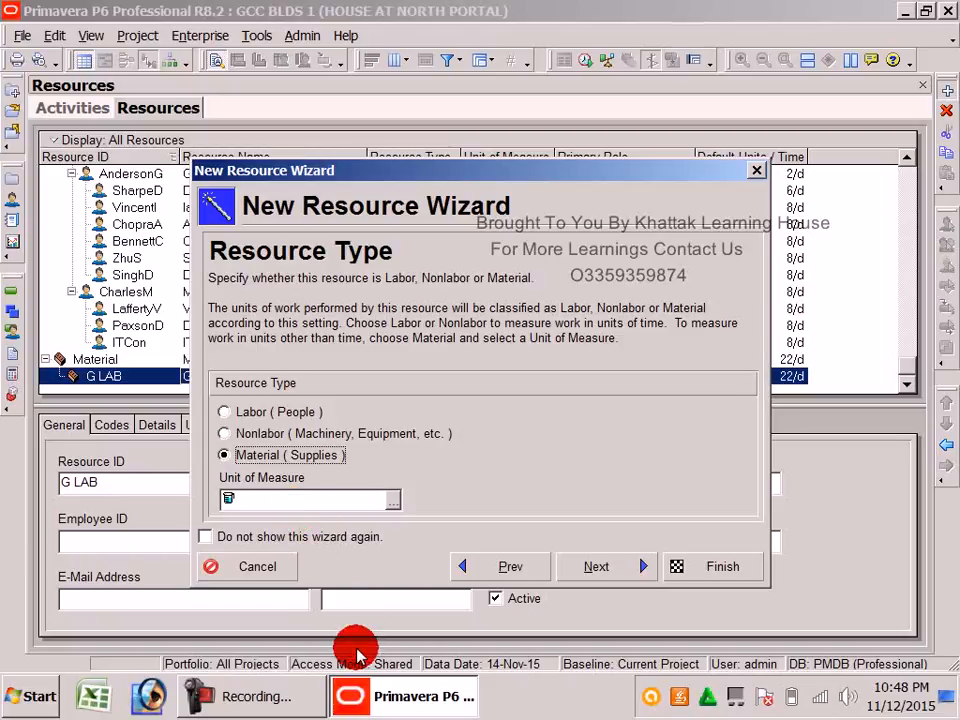
{"action": "left_click", "coordinate": [292, 692]}
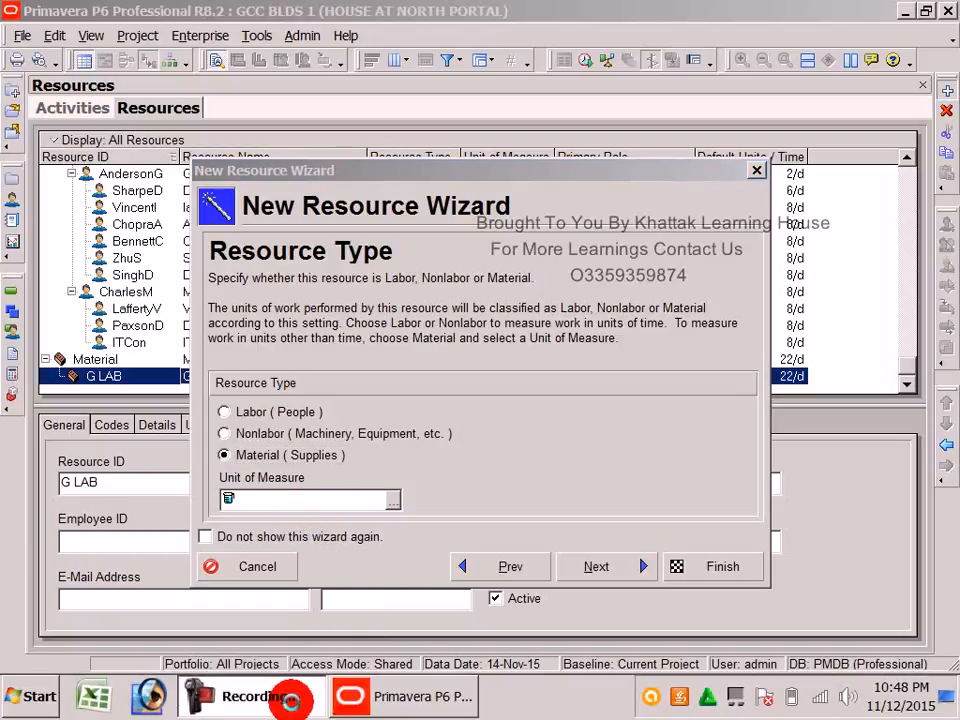
{"action": "left_click", "coordinate": [880, 585]}
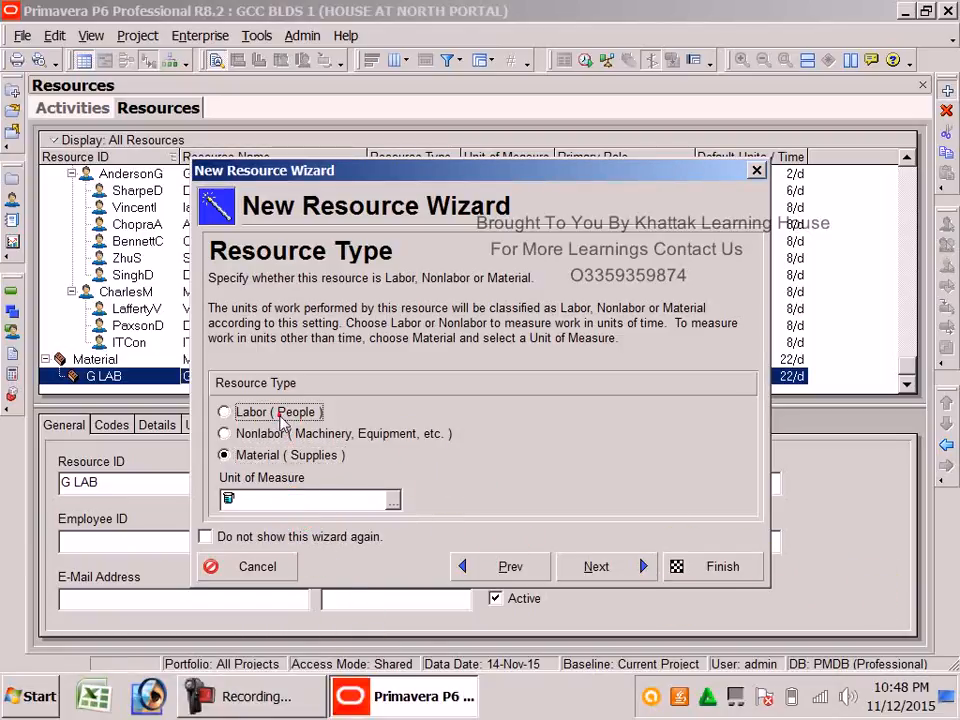
{"action": "left_click", "coordinate": [238, 411]}
{"action": "left_click", "coordinate": [600, 566]}
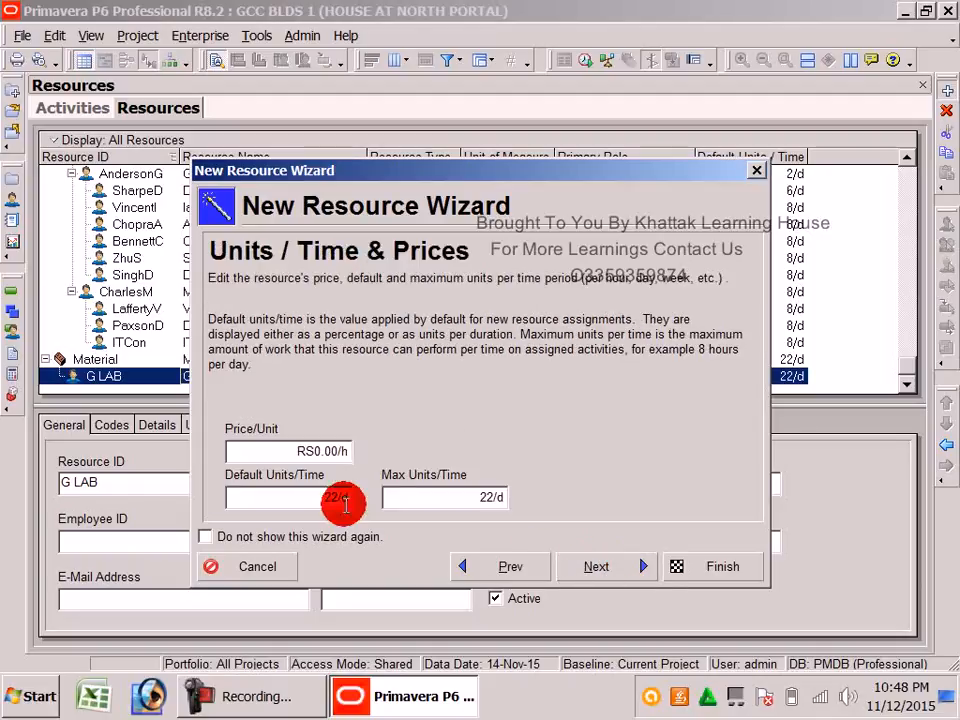
Enter a price per unit of RS55.00/h for G LAB
{"action": "left_click", "coordinate": [250, 448]}
{"action": "left_click", "coordinate": [265, 446]}
{"action": "double_click", "coordinate": [266, 446]}
{"action": "left_click", "coordinate": [266, 447]}
{"action": "double_click", "coordinate": [266, 447]}
{"action": "left_click", "coordinate": [266, 448]}
{"action": "double_click", "coordinate": [264, 447]}
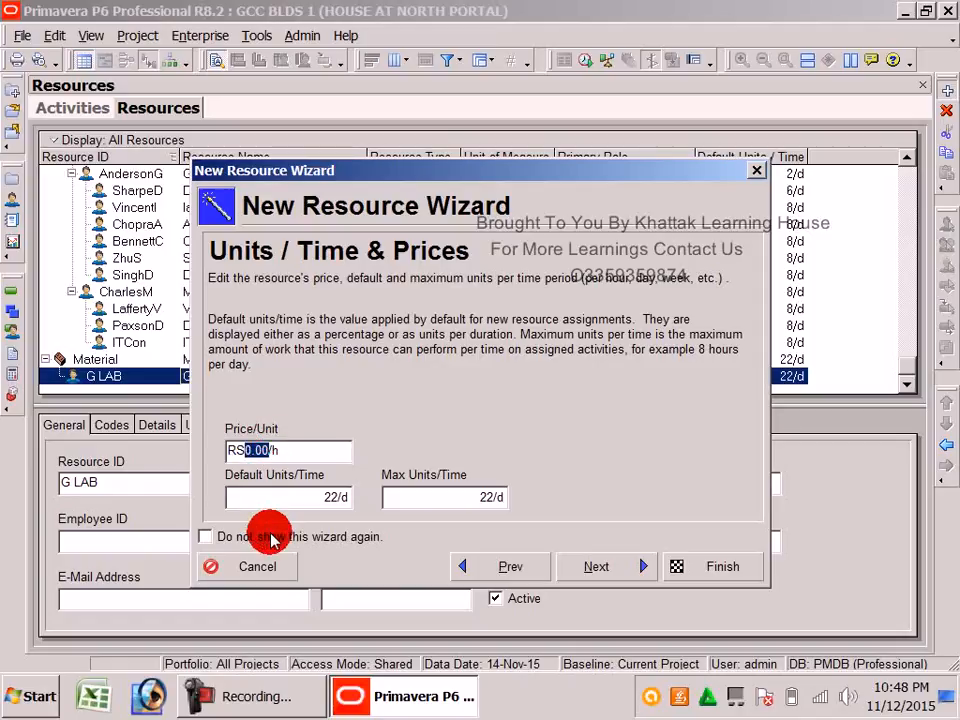
{"action": "type", "text": "55"}
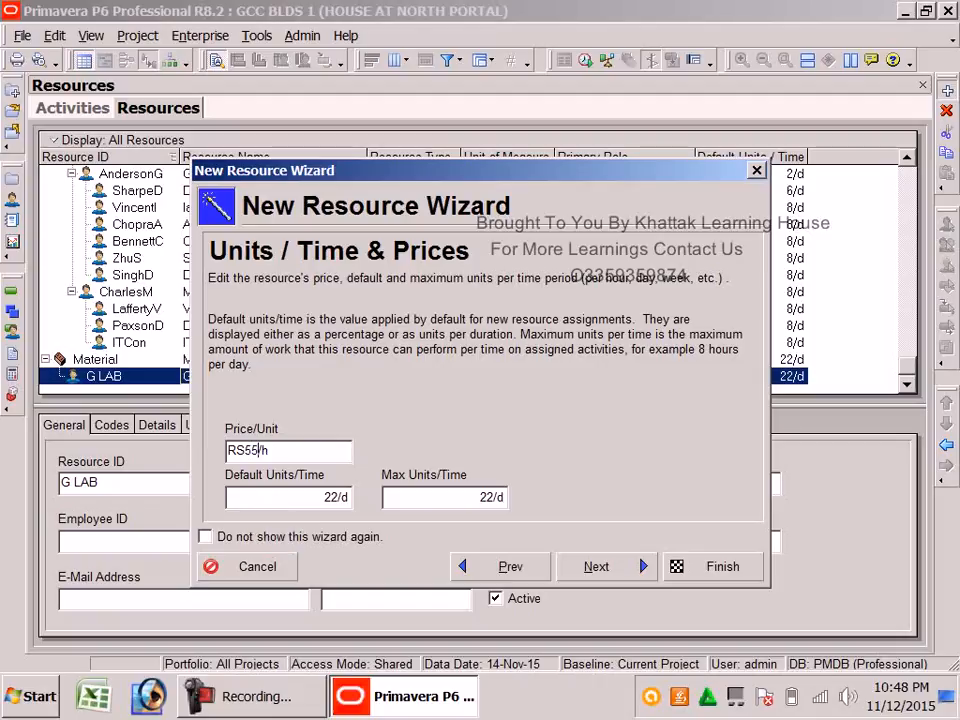
{"action": "left_click", "coordinate": [276, 541]}
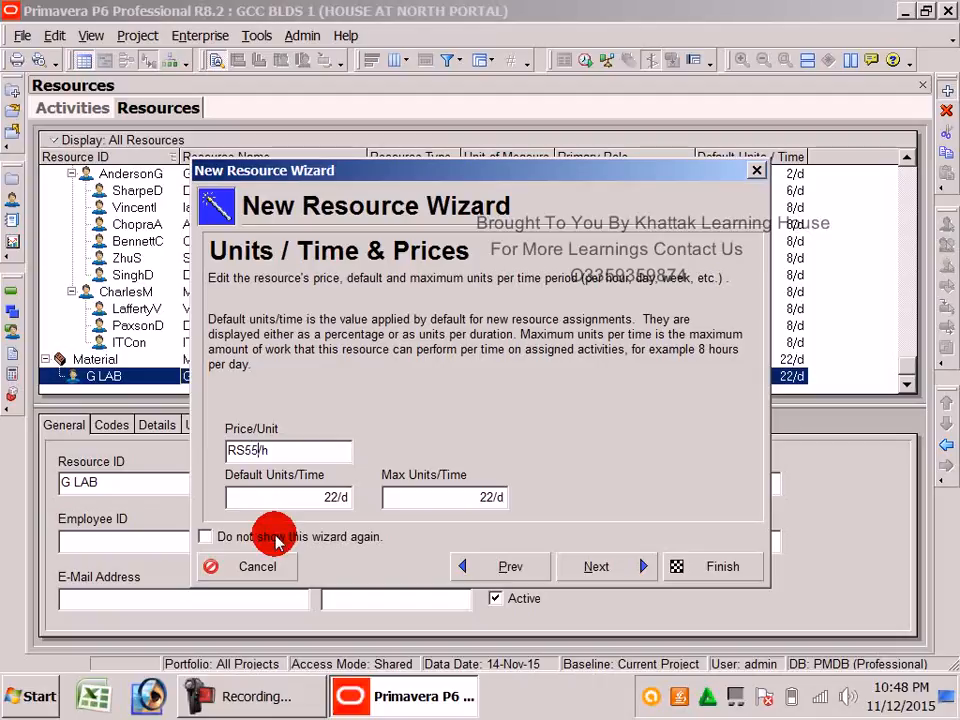
Set G LAB's default and maximum units per time to 8/d
{"action": "left_click", "coordinate": [270, 499]}
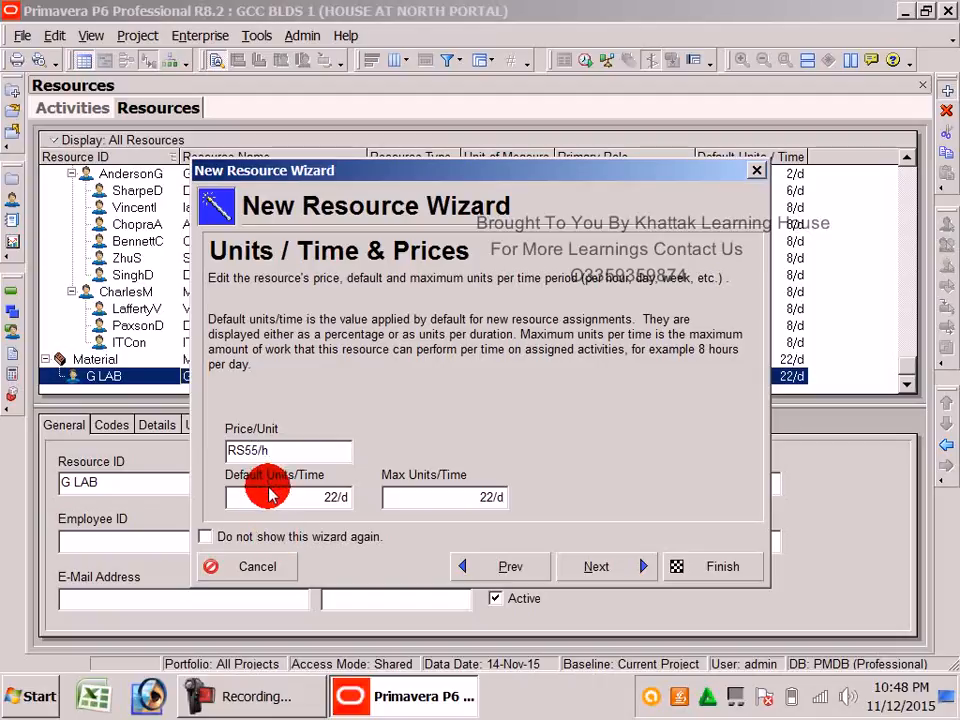
{"action": "left_click_drag", "start_coordinate": [241, 498], "coordinate": [207, 500]}
{"action": "type", "text": "8"}
{"action": "key", "text": "Return"}
{"action": "left_click_drag", "start_coordinate": [469, 501], "coordinate": [393, 497]}
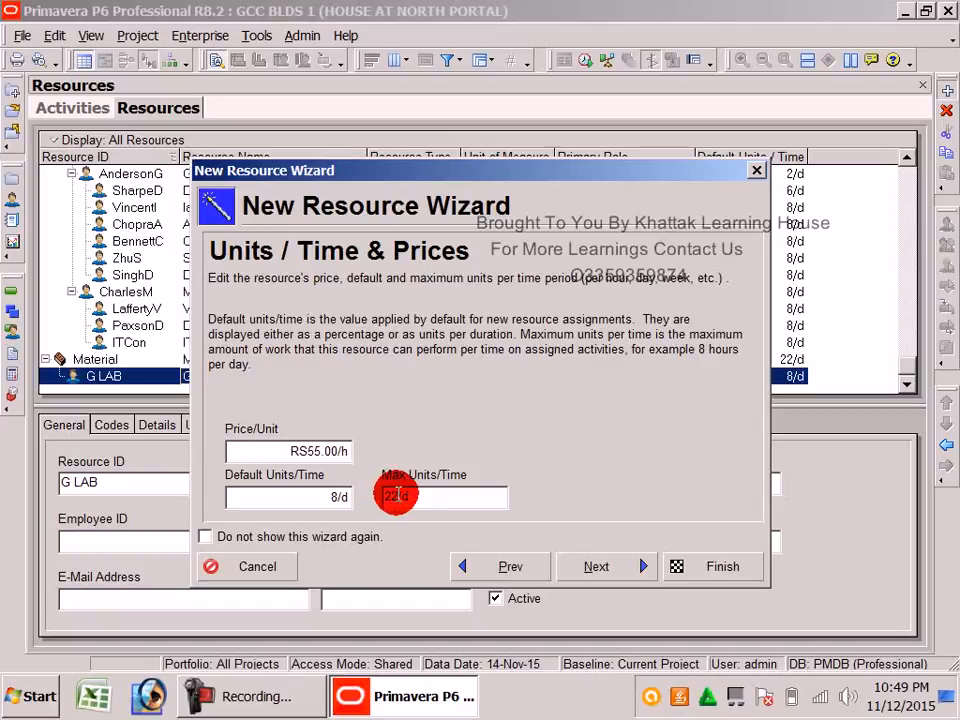
{"action": "type", "text": "8"}
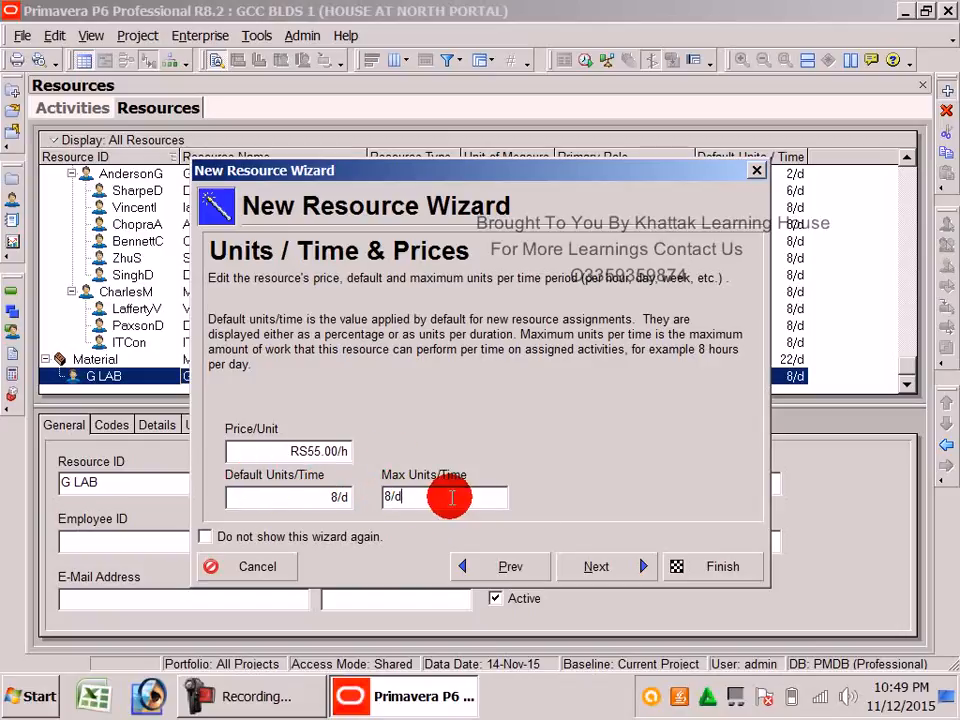
{"action": "left_click", "coordinate": [240, 497]}
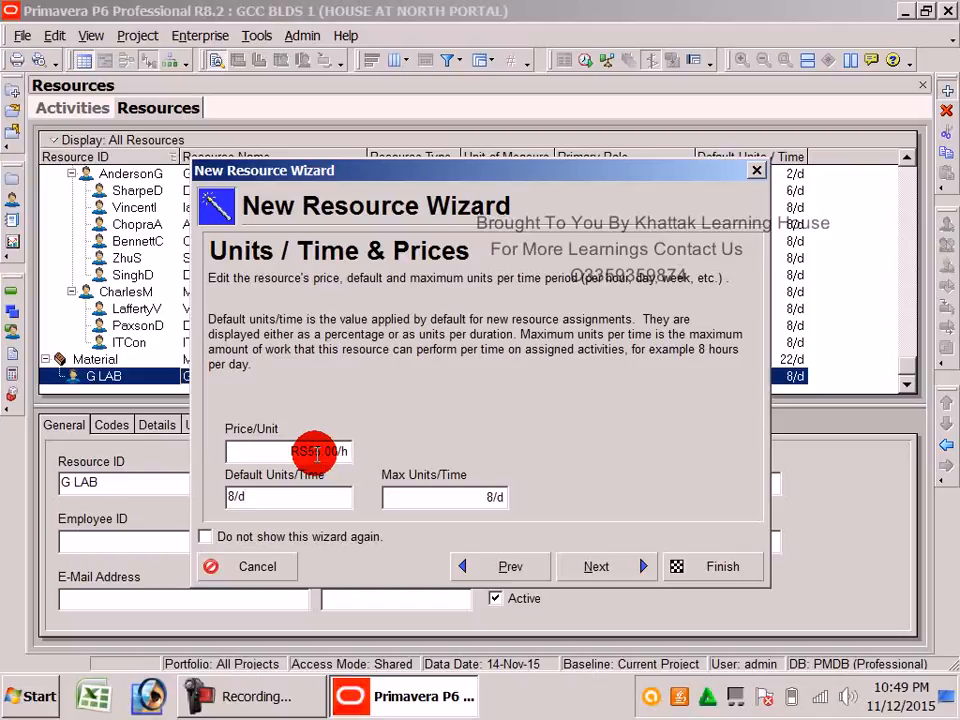
{"action": "left_click", "coordinate": [596, 566]}
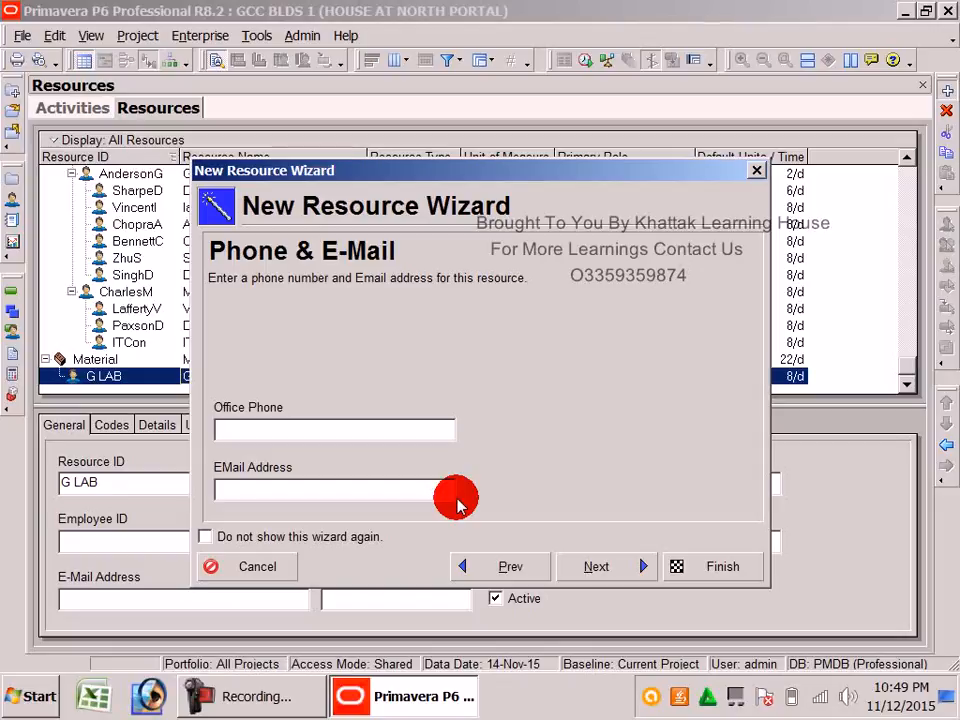
Leave G LAB's Office Phone and EMail Address empty and advance to Roles
{"action": "left_click", "coordinate": [328, 432]}
{"action": "left_click", "coordinate": [346, 495]}
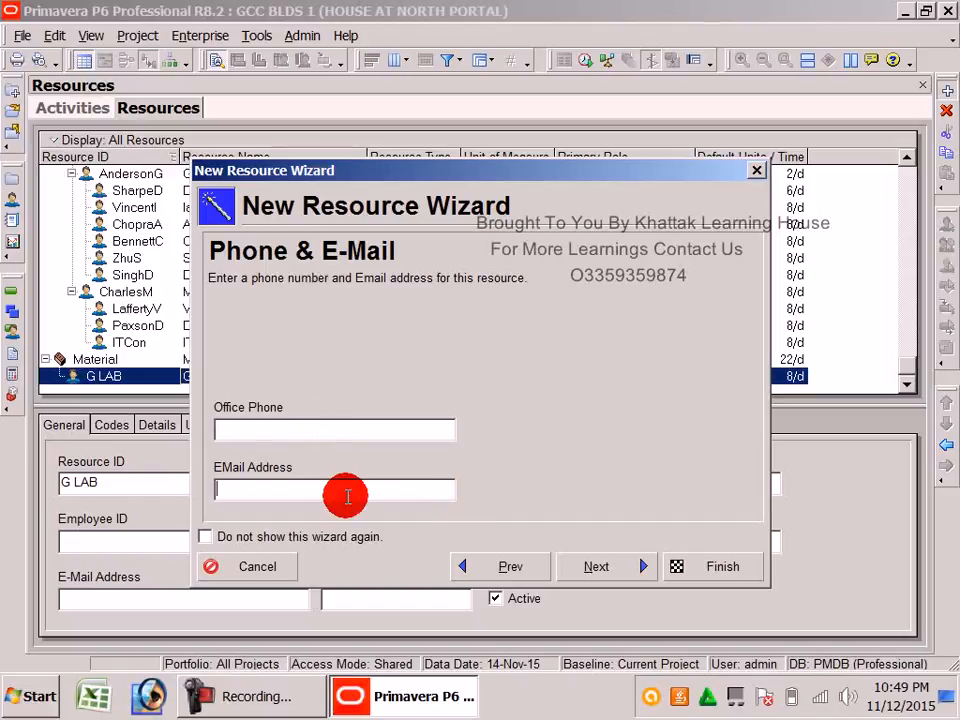
{"action": "left_click", "coordinate": [592, 567]}
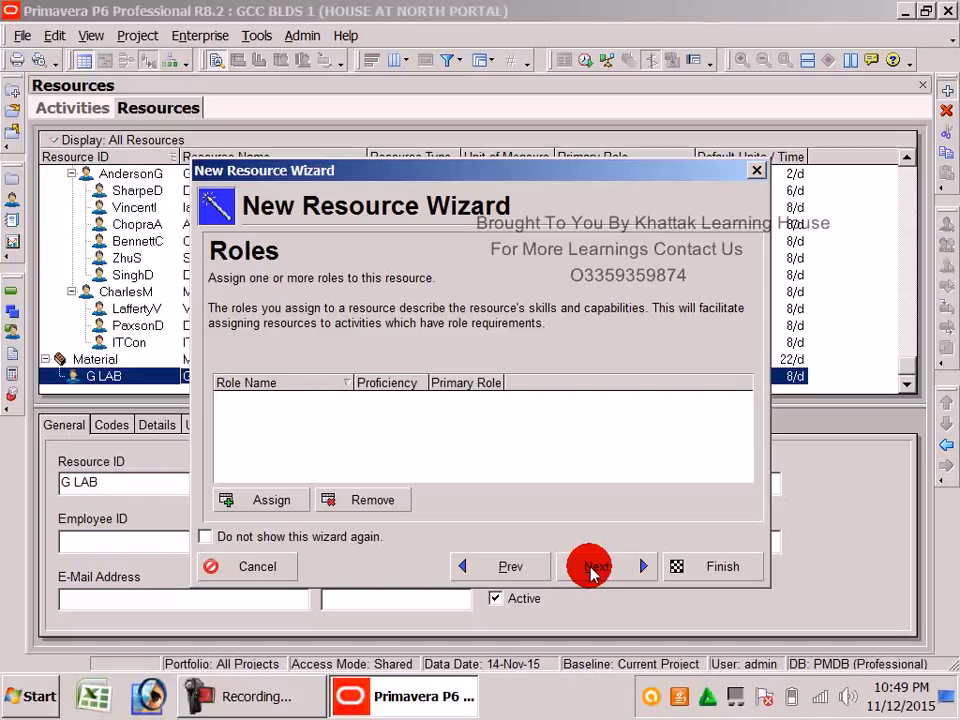
Skip roles for G LAB and choose to use an existing calendar
{"action": "left_click", "coordinate": [592, 567]}
{"action": "left_click", "coordinate": [592, 567]}
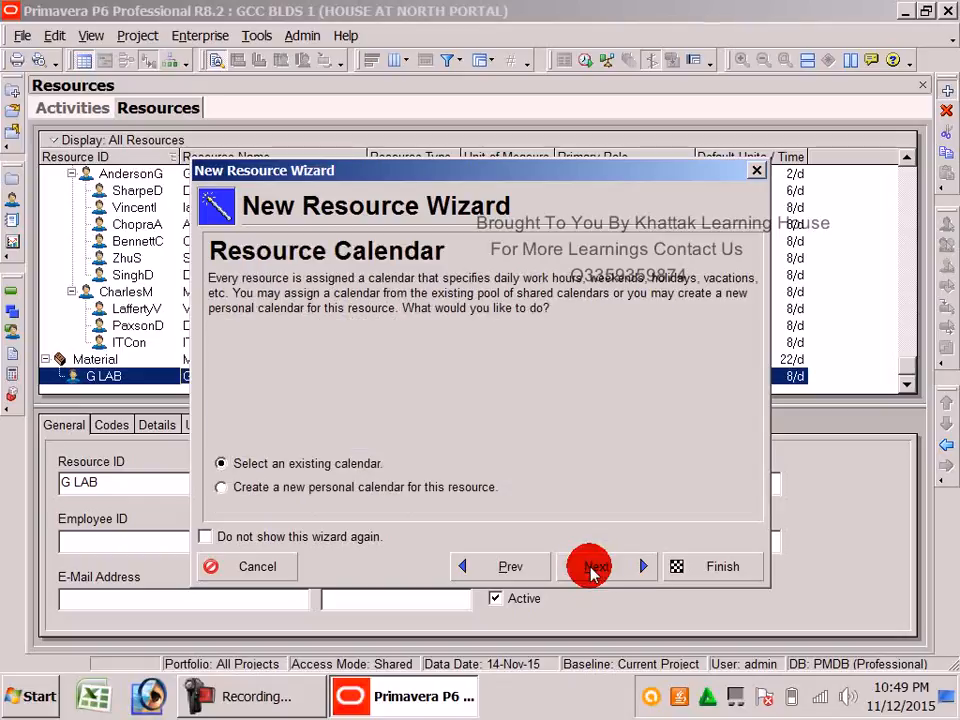
{"action": "left_click", "coordinate": [495, 566]}
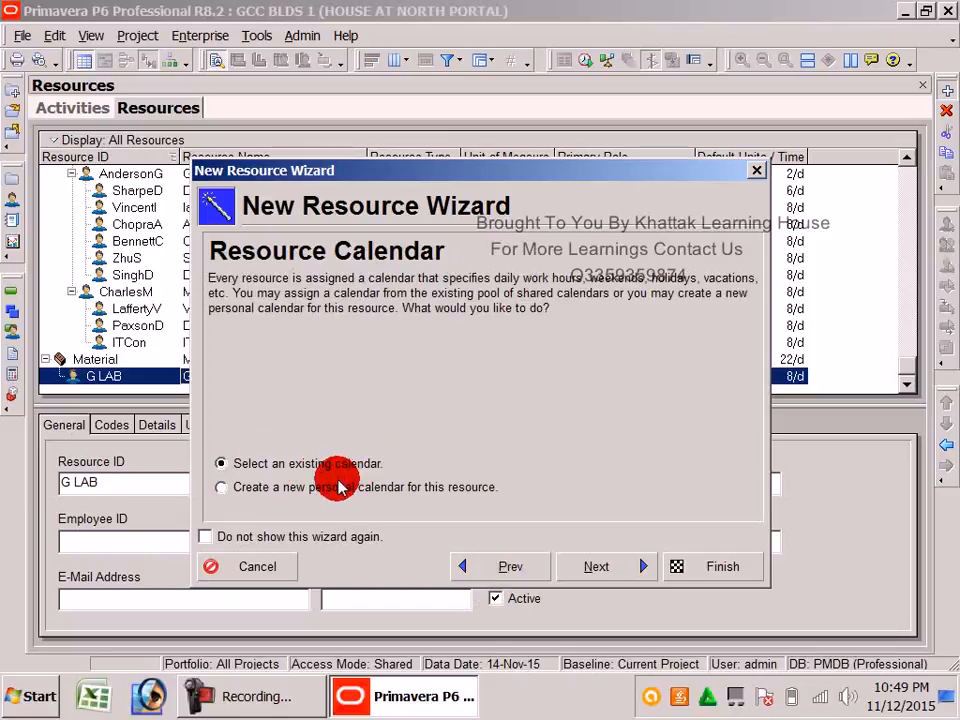
{"action": "left_click", "coordinate": [437, 490]}
{"action": "left_click", "coordinate": [378, 465]}
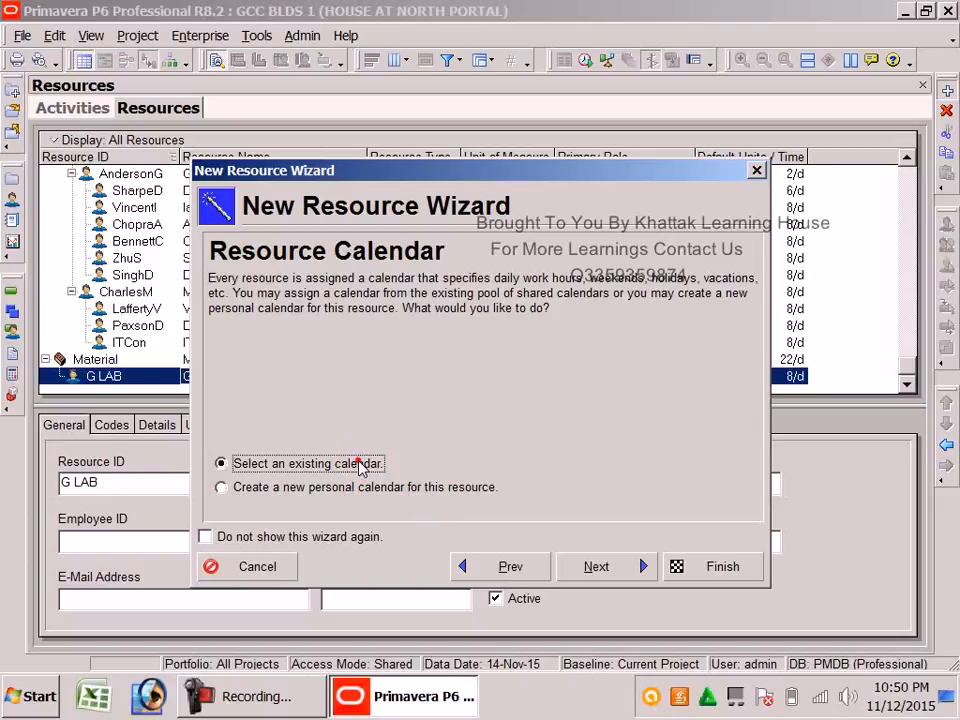
{"action": "left_click", "coordinate": [598, 568]}
Assign GCC CALENDER to G LAB and finish creating GENERAL LABOUR
{"action": "left_click", "coordinate": [420, 487]}
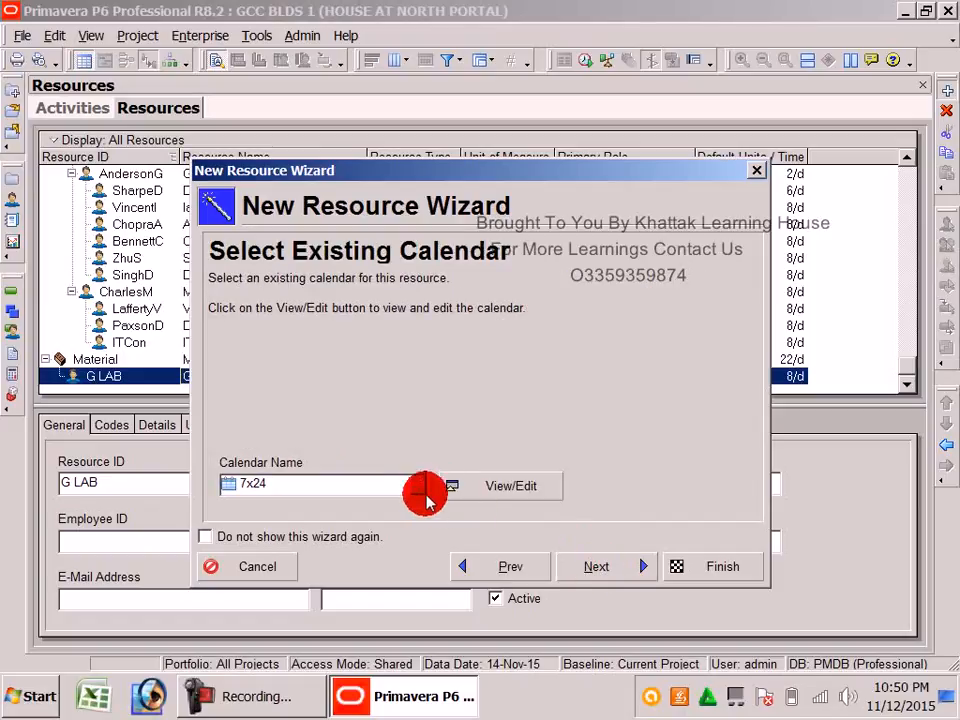
{"action": "left_click", "coordinate": [437, 412]}
{"action": "double_click", "coordinate": [437, 412]}
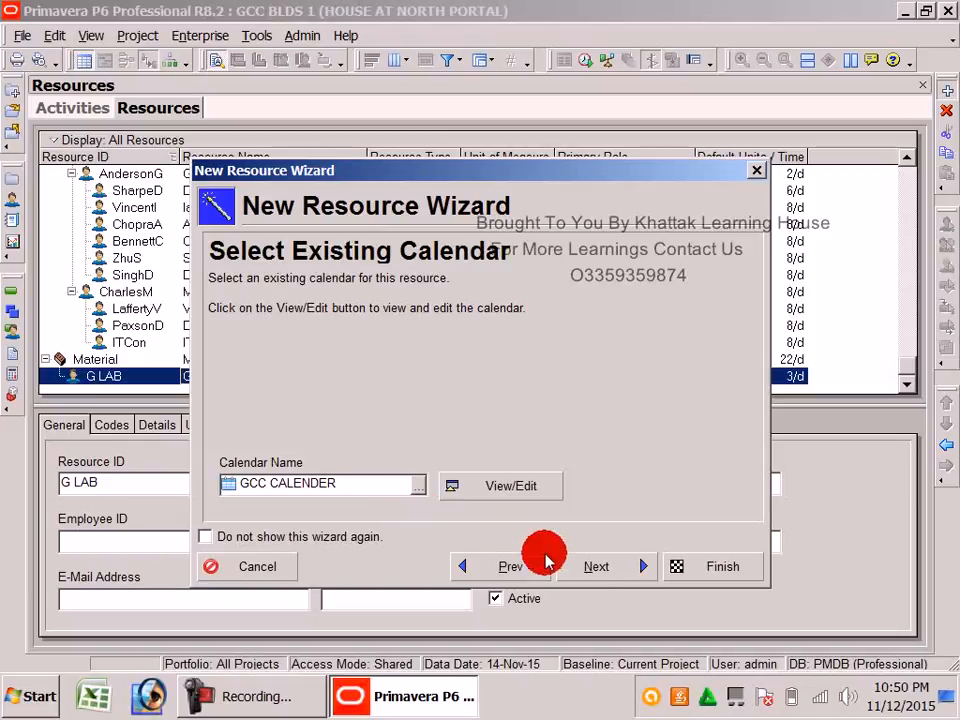
{"action": "left_click", "coordinate": [596, 566]}
{"action": "left_click", "coordinate": [594, 568]}
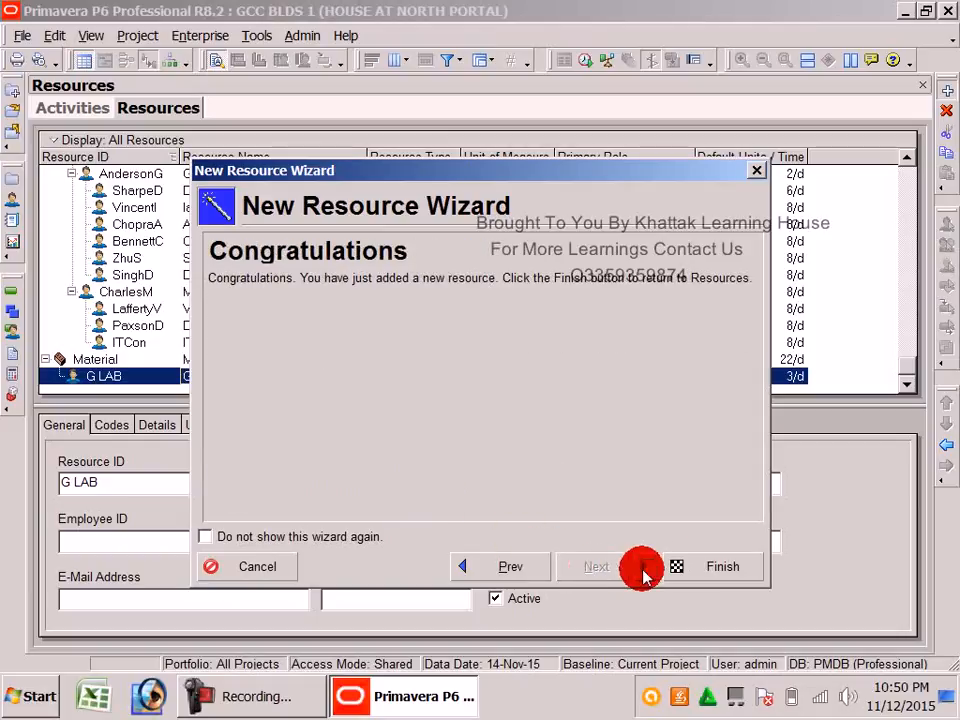
{"action": "left_click", "coordinate": [712, 567]}
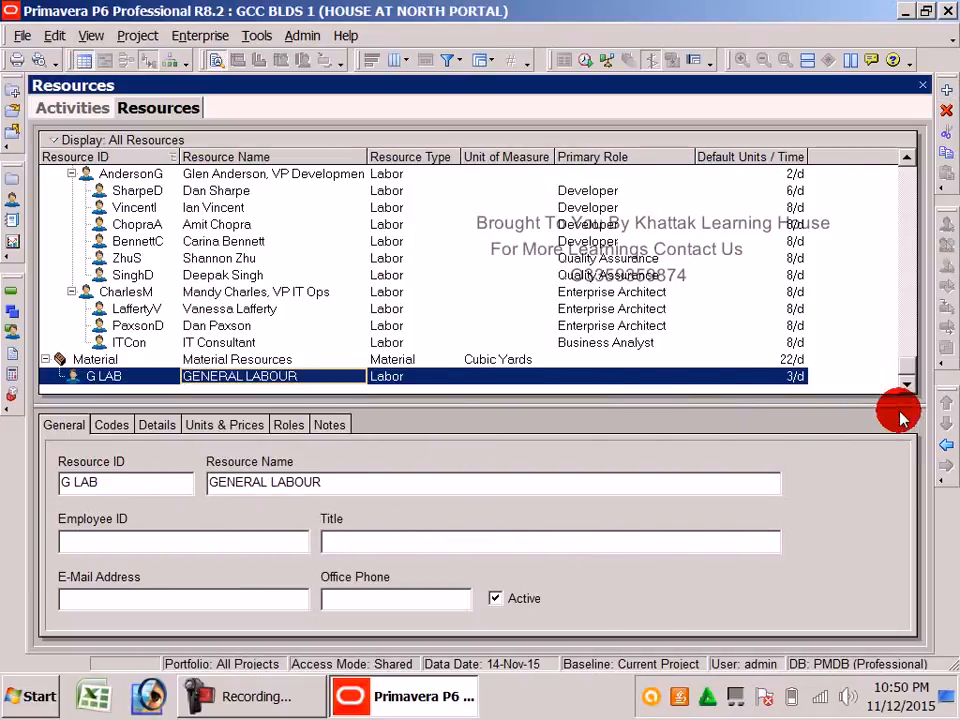
Outdent G LAB, then start a new resource with ID EXC-1
{"action": "left_click", "coordinate": [944, 446]}
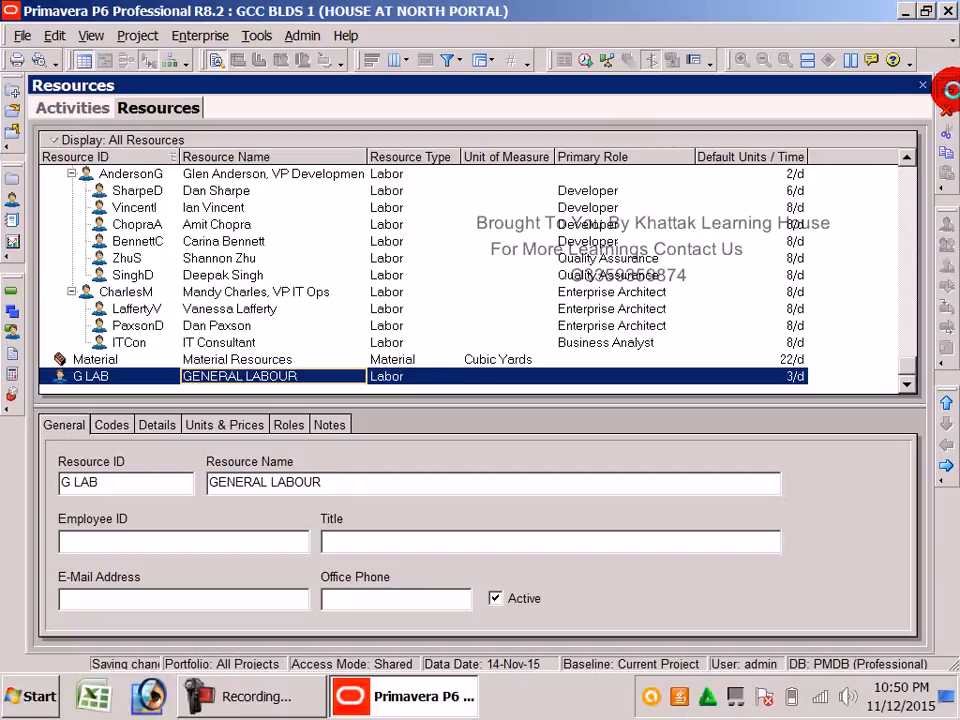
{"action": "left_click", "coordinate": [948, 89]}
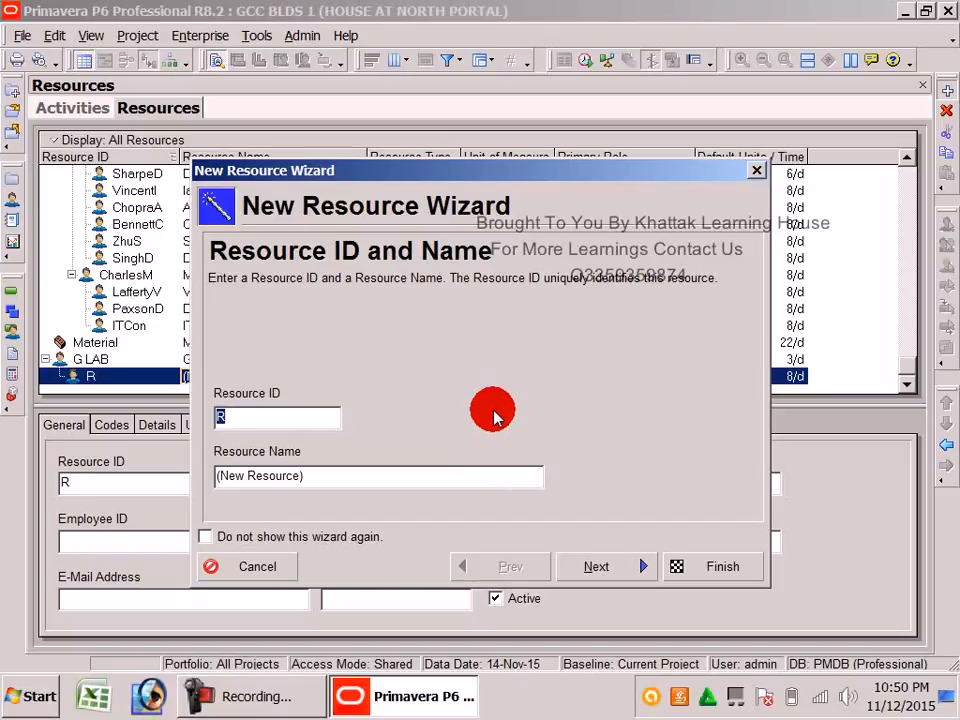
{"action": "type", "text": "EXC"}
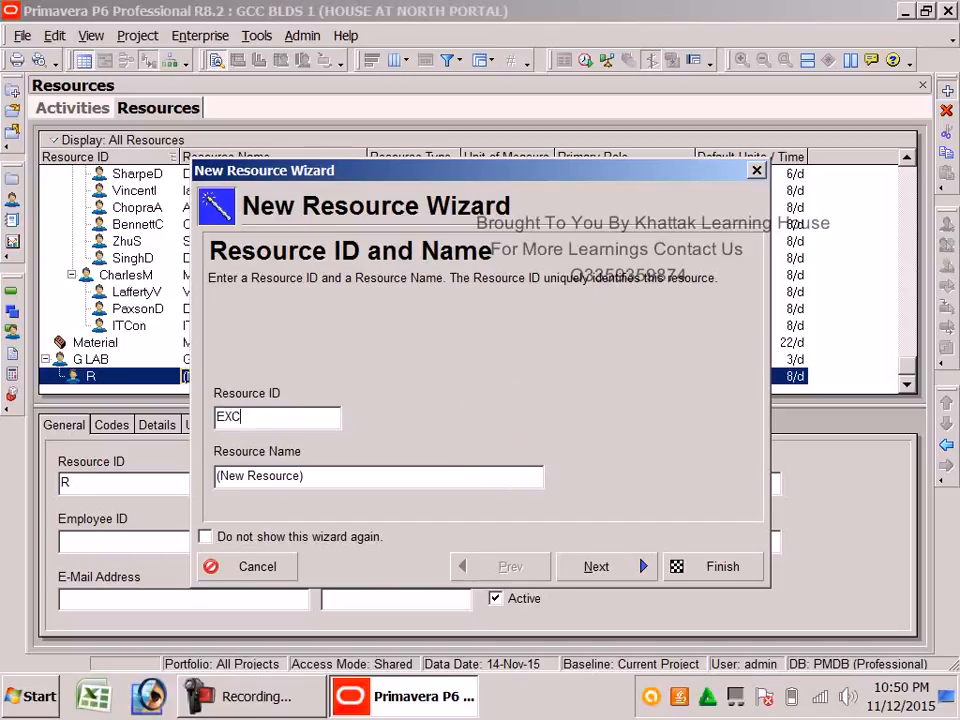
{"action": "left_click", "coordinate": [348, 484]}
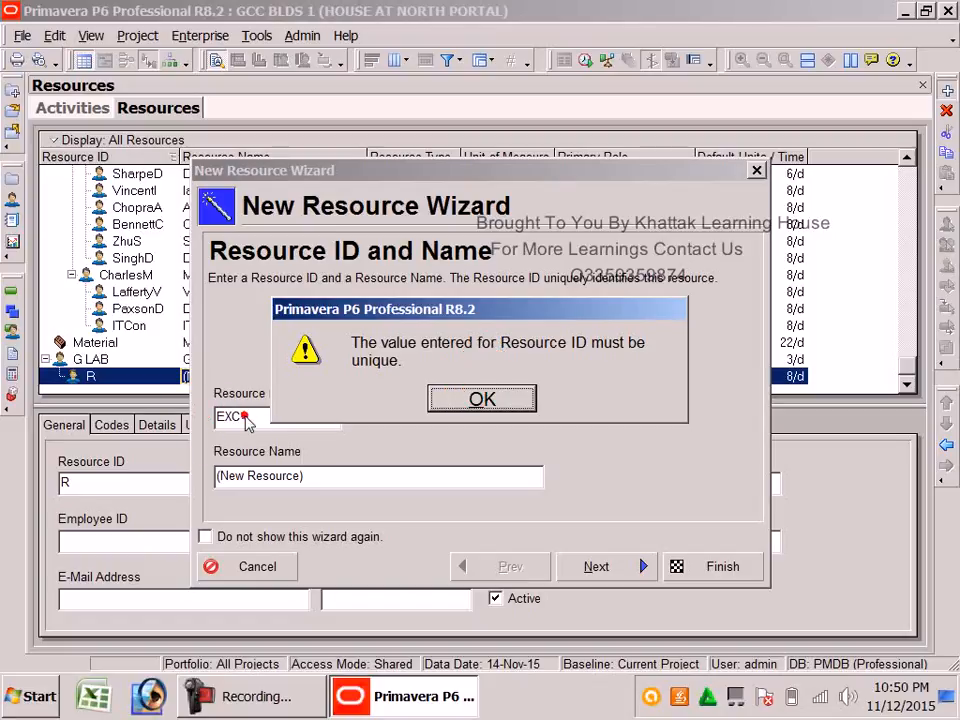
{"action": "left_click", "coordinate": [461, 401]}
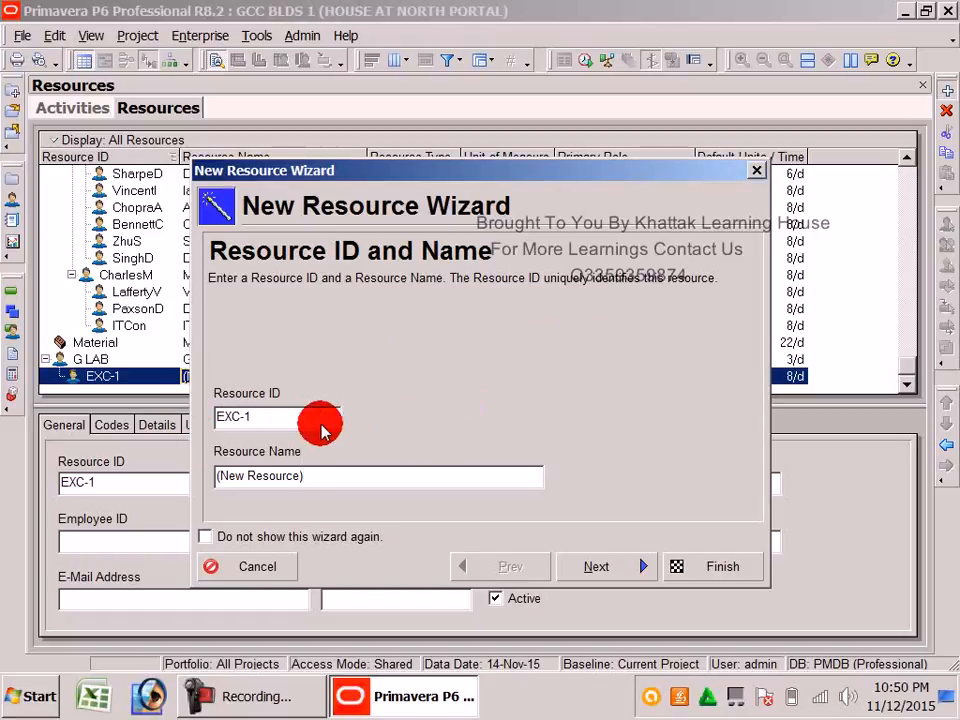
Replace the placeholder name with EXCAVATOR and continue to Resource Type
{"action": "left_click", "coordinate": [264, 419]}
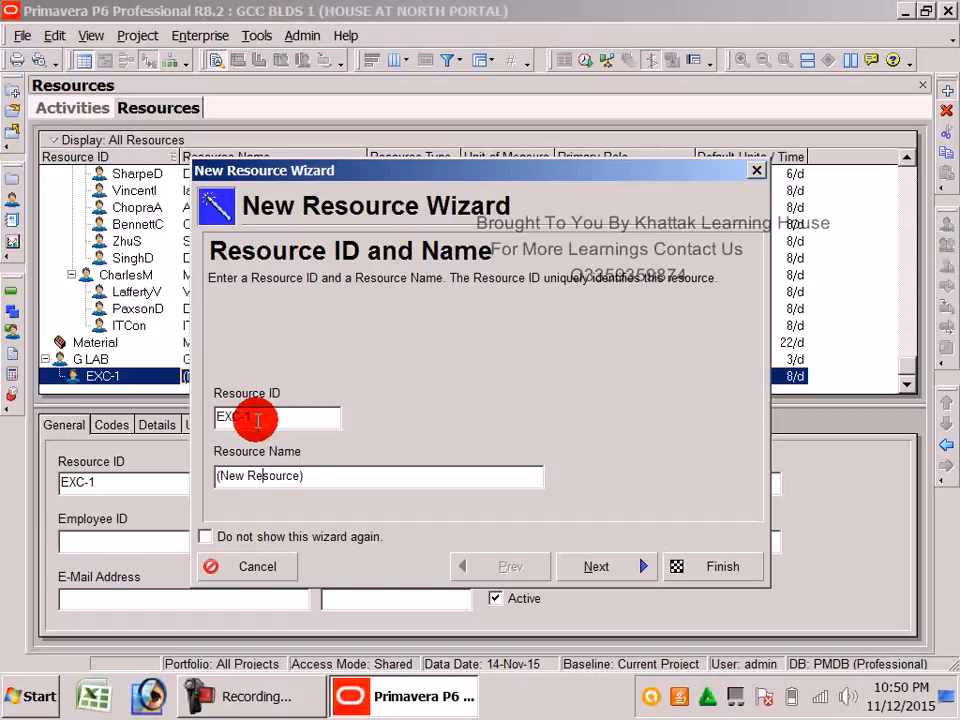
{"action": "left_click_drag", "start_coordinate": [332, 479], "coordinate": [120, 472]}
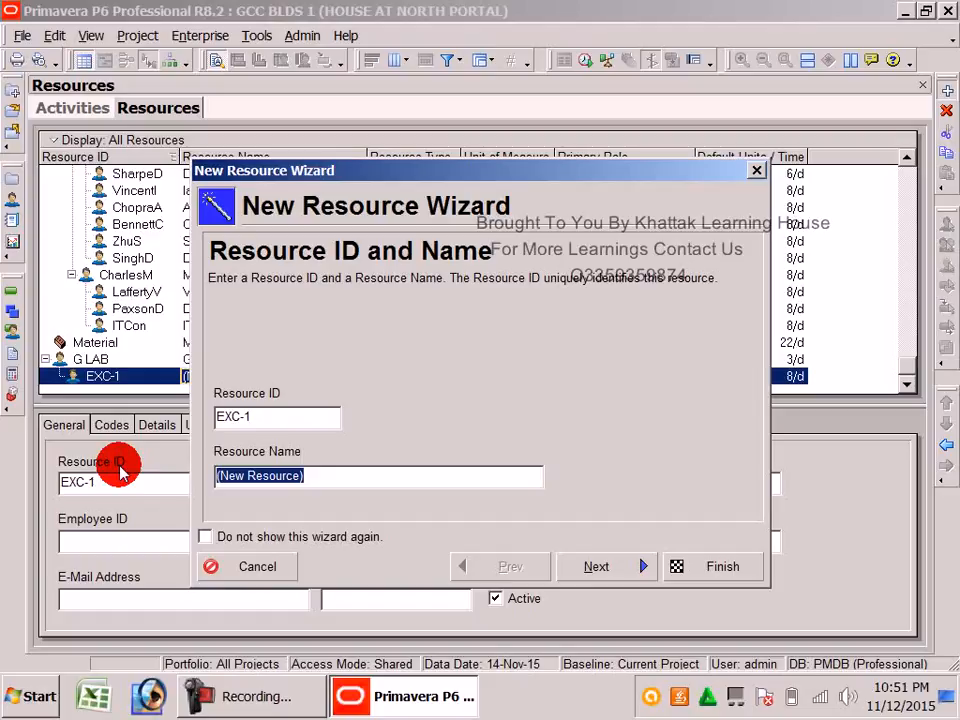
{"action": "type", "text": "EXCAVATOR"}
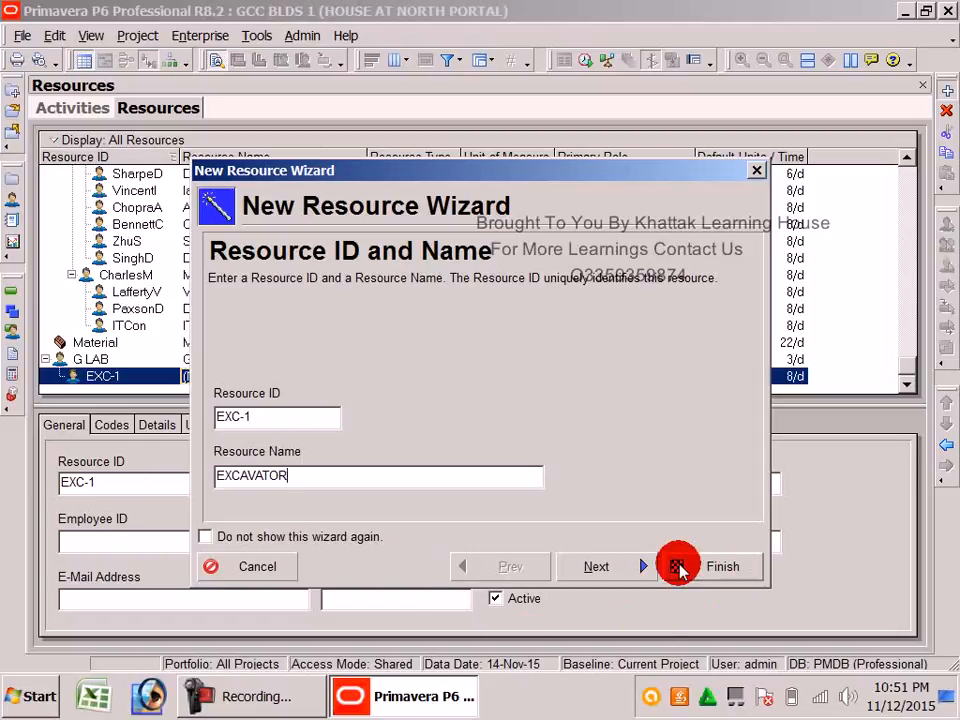
{"action": "left_click", "coordinate": [623, 567]}
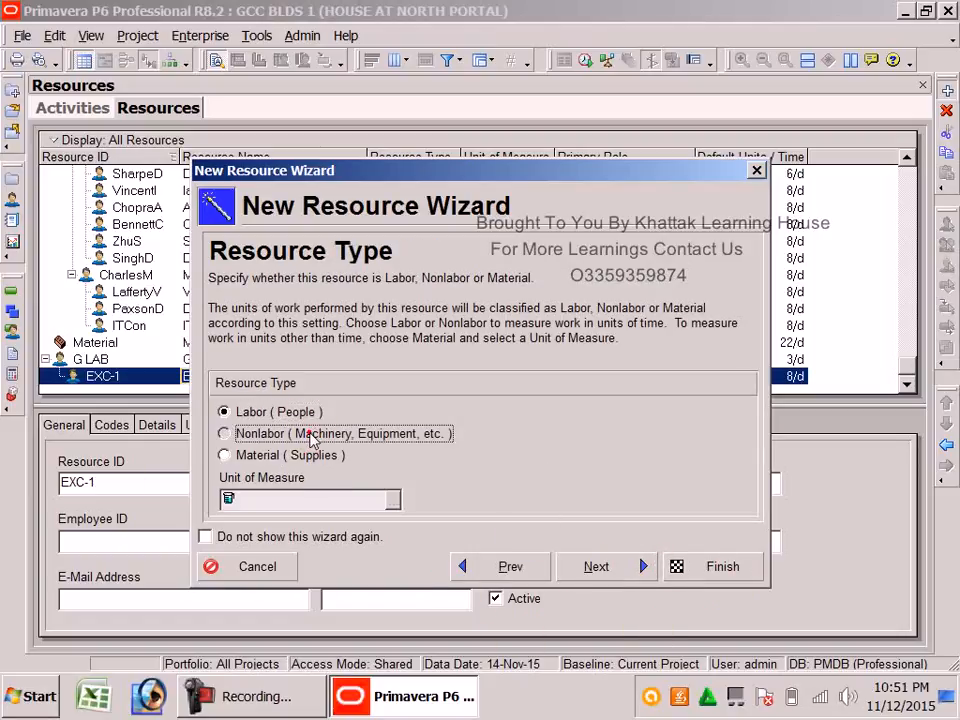
Make EXC-1 a Nonlabor resource priced at 2200 per hour
{"action": "left_click", "coordinate": [317, 434]}
{"action": "left_click", "coordinate": [600, 567]}
{"action": "left_click", "coordinate": [321, 445]}
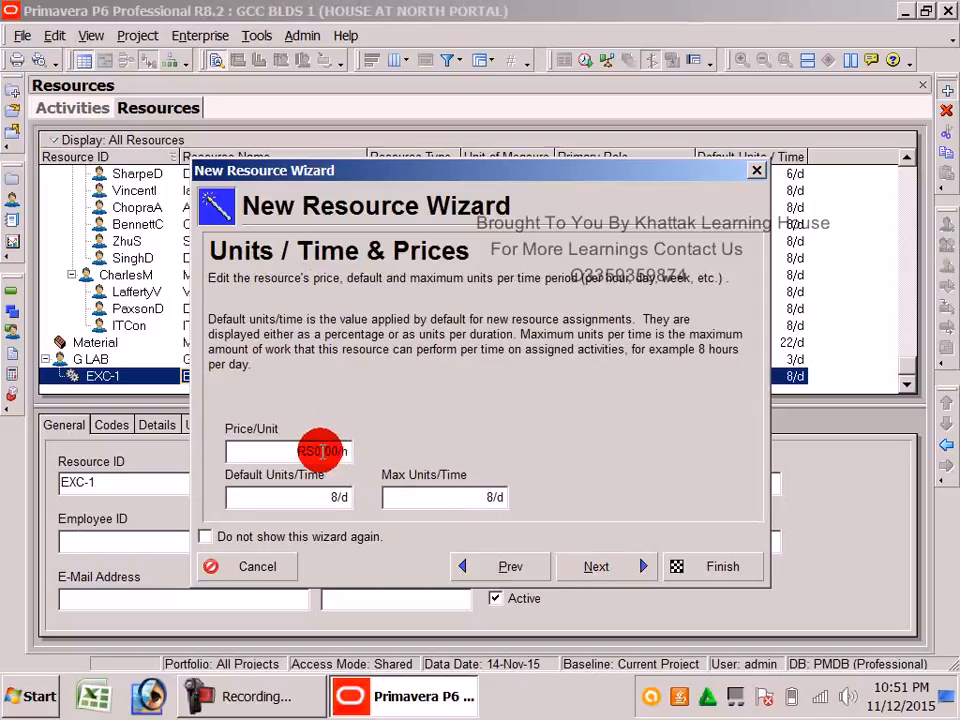
{"action": "left_click", "coordinate": [268, 450]}
{"action": "left_click_drag", "start_coordinate": [270, 450], "coordinate": [243, 461]}
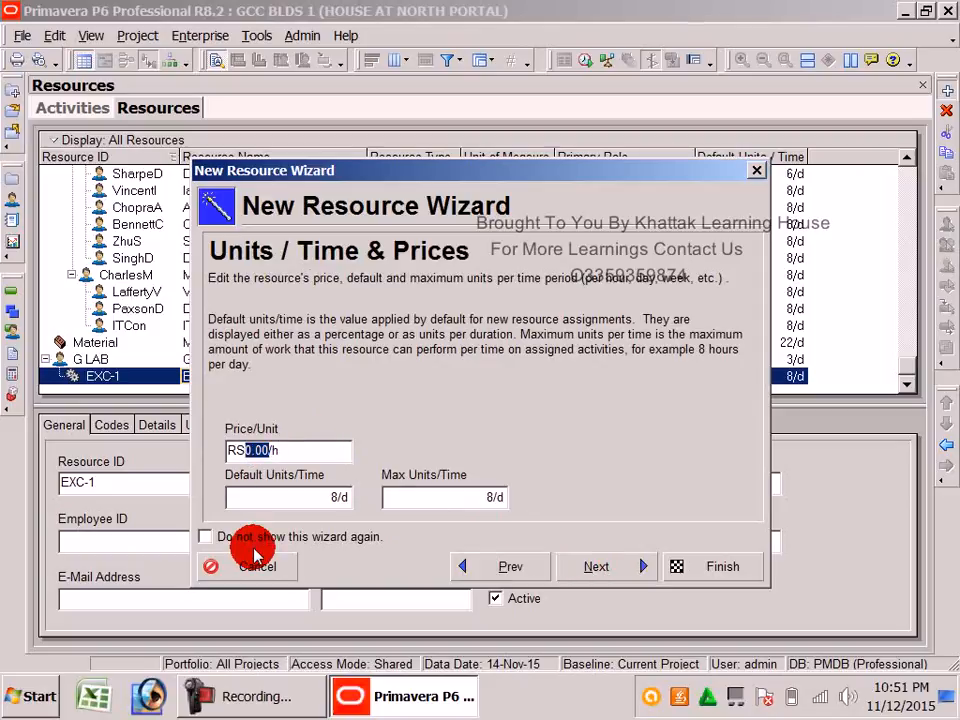
{"action": "type", "text": "2200"}
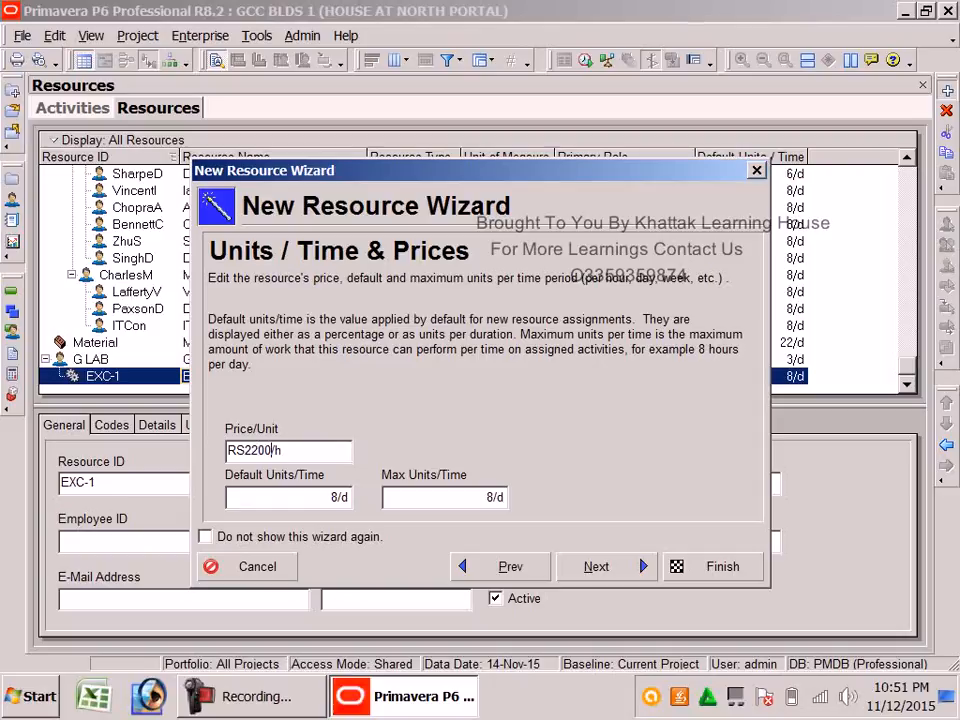
{"action": "left_click", "coordinate": [285, 496]}
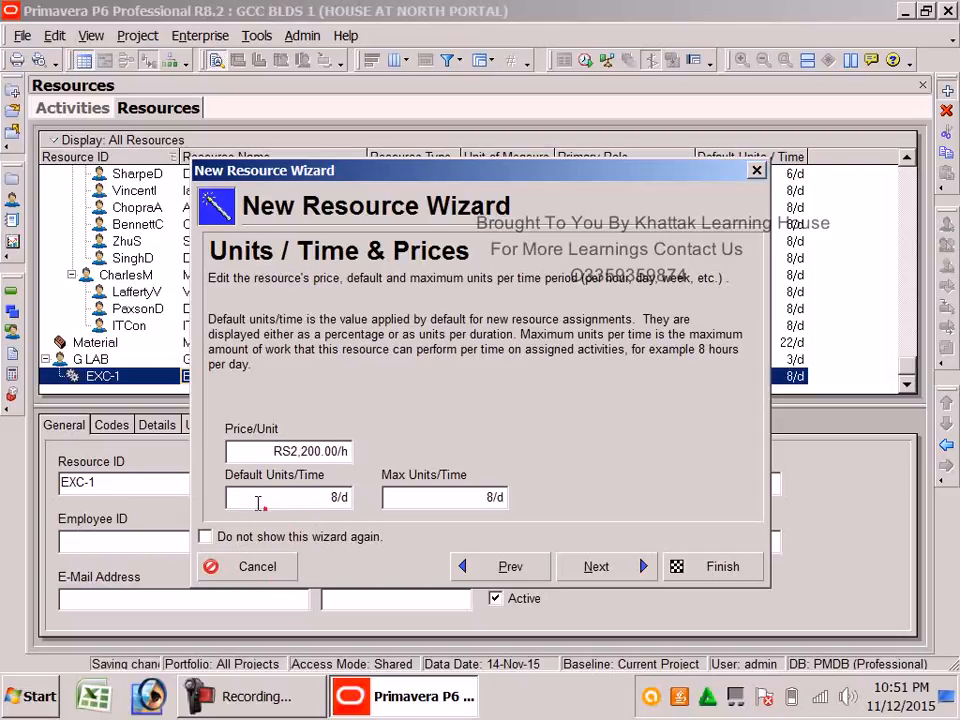
Set EXC-1's Default and Max Units/Time to 4/d
{"action": "mouse_move", "coordinate": [253, 500]}
{"action": "left_mouse_down"}
{"action": "mouse_move", "coordinate": [229, 495]}
{"action": "mouse_move", "coordinate": [239, 496]}
{"action": "left_mouse_up"}
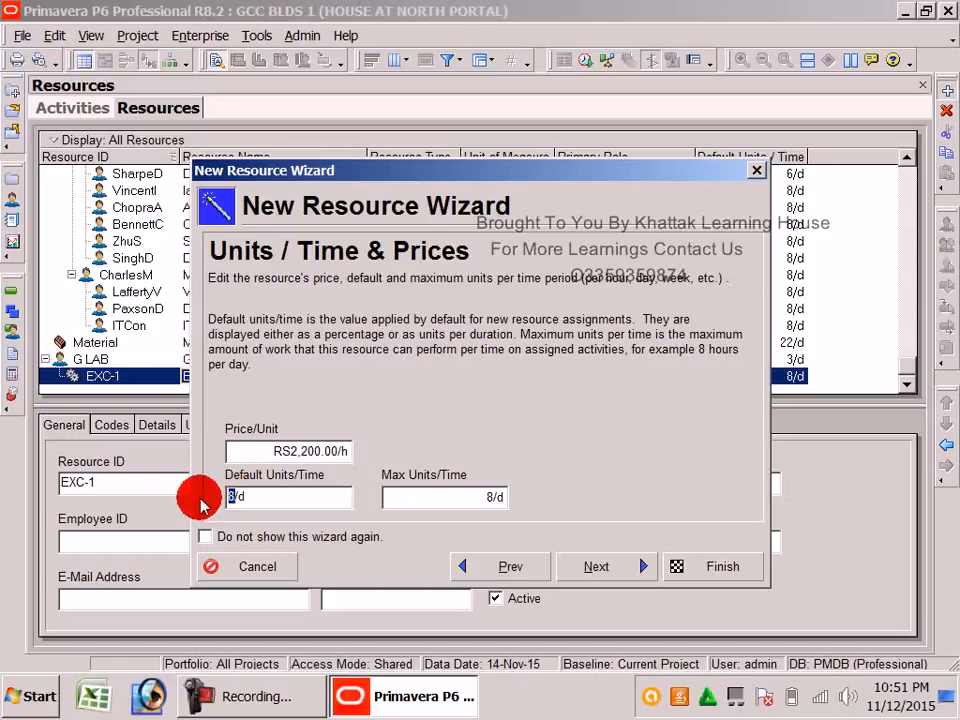
{"action": "type", "text": "4"}
{"action": "left_click", "coordinate": [418, 499]}
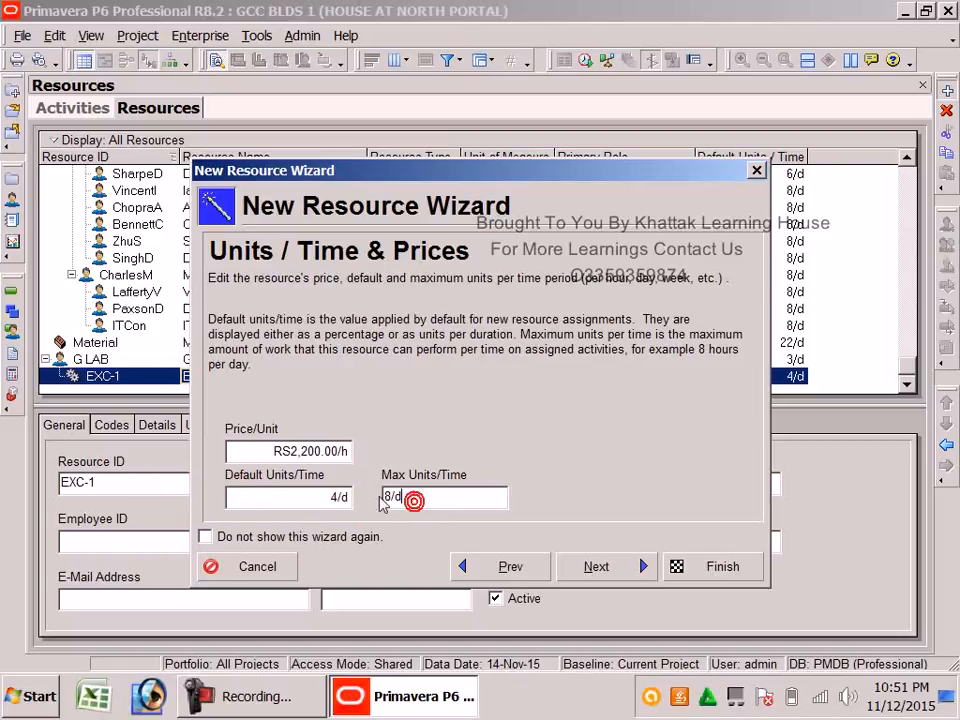
{"action": "left_click_drag", "start_coordinate": [392, 488], "coordinate": [389, 493]}
{"action": "type", "text": "4"}
{"action": "left_click", "coordinate": [444, 502]}
Finish the wizard for EXCAVATOR and outdent EXC-1 to G LAB's level
{"action": "left_click", "coordinate": [612, 569]}
{"action": "left_click", "coordinate": [643, 574]}
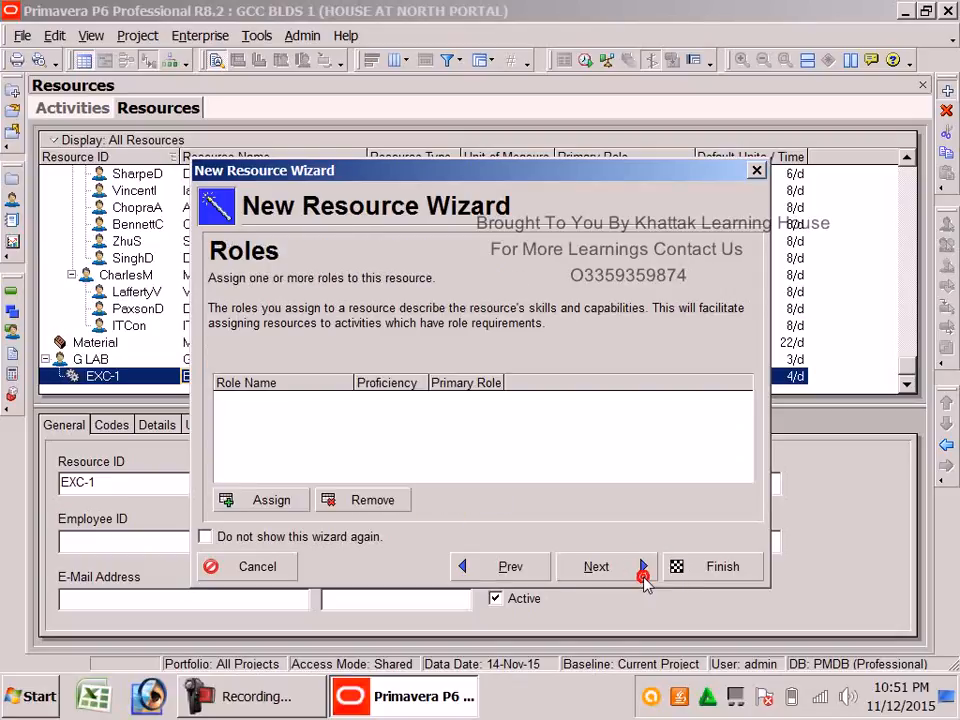
{"action": "left_click", "coordinate": [645, 580]}
{"action": "left_click", "coordinate": [644, 580]}
{"action": "left_click", "coordinate": [643, 579]}
{"action": "left_click", "coordinate": [643, 579]}
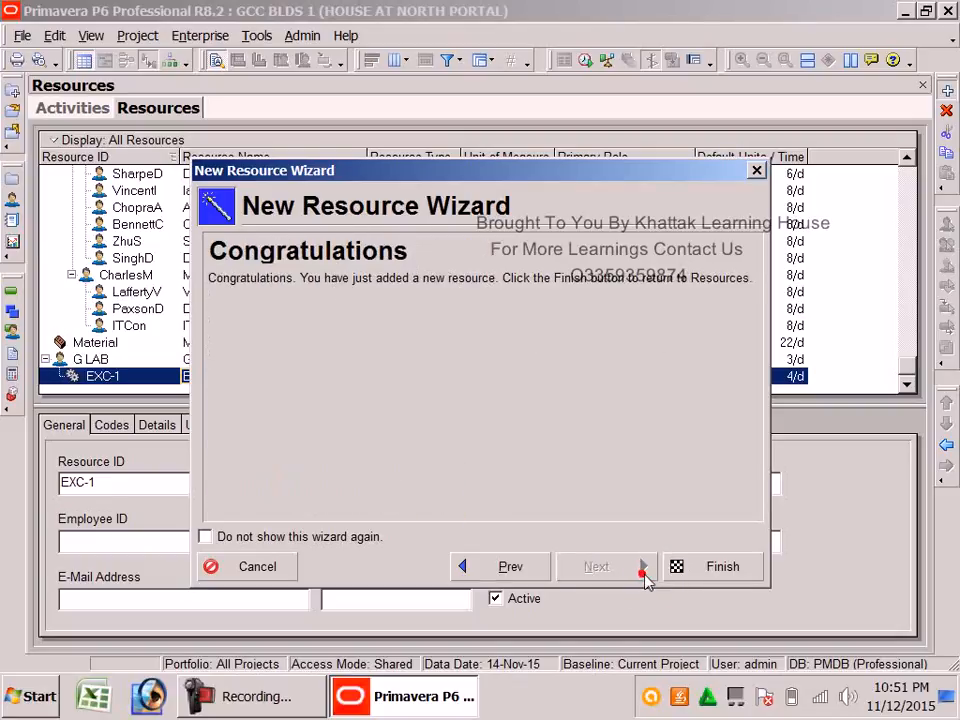
{"action": "left_click", "coordinate": [690, 569]}
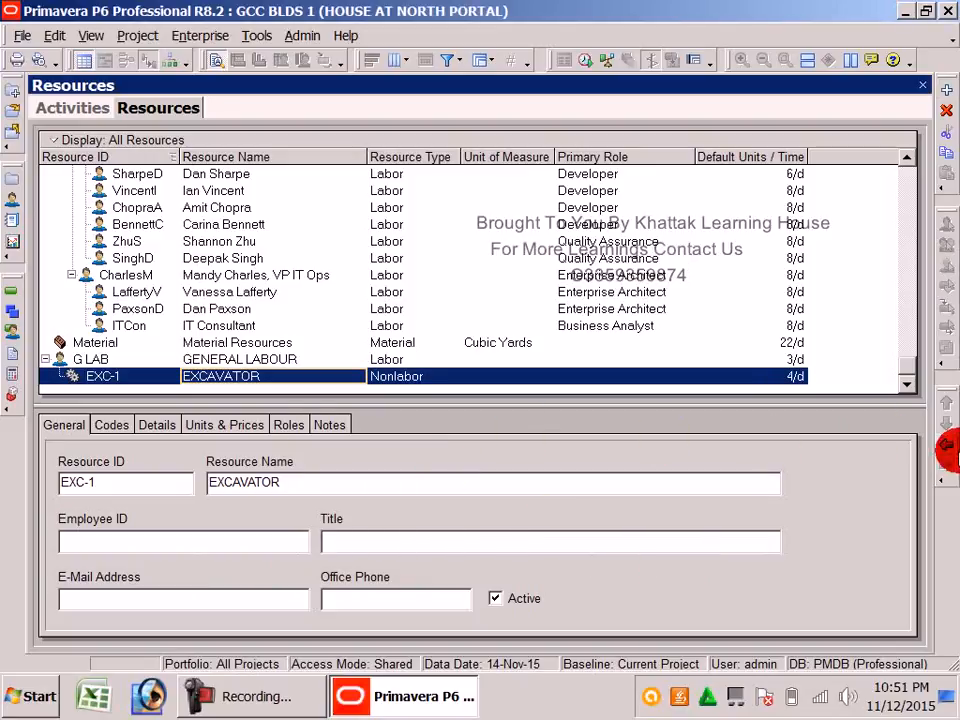
{"action": "left_click", "coordinate": [944, 446]}
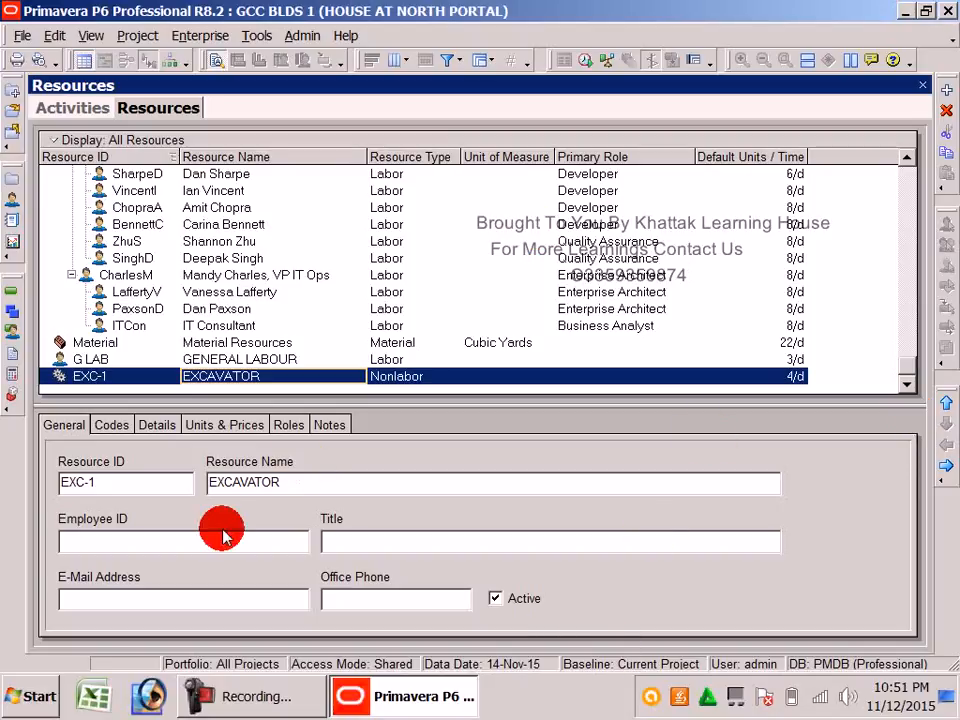
Replace the 3 in G LAB's Default Units/Time cell with 8, giving 8/d
{"action": "left_click", "coordinate": [790, 359]}
{"action": "left_click", "coordinate": [711, 360]}
{"action": "left_click", "coordinate": [708, 359]}
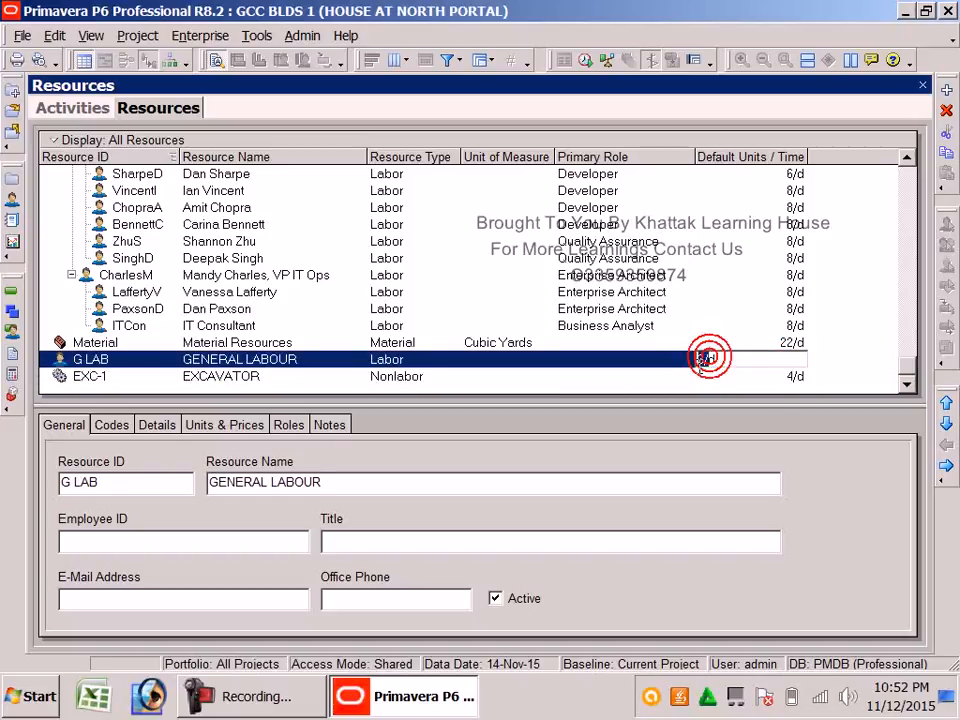
{"action": "left_click", "coordinate": [705, 362]}
{"action": "left_click_drag", "start_coordinate": [704, 360], "coordinate": [654, 368]}
{"action": "type", "text": "8/d"}
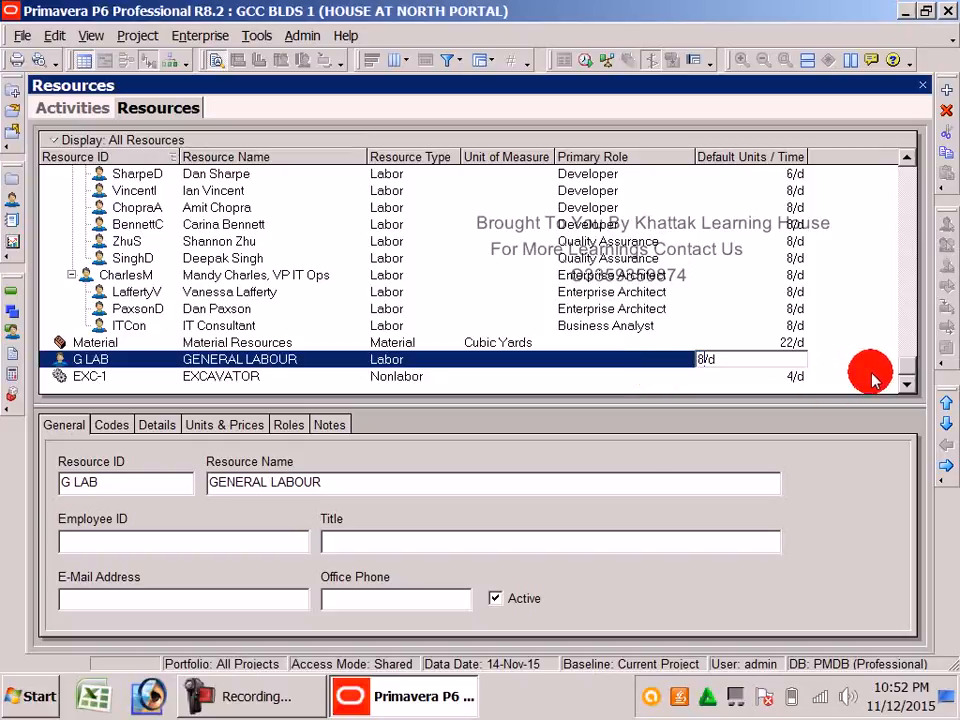
{"action": "left_click", "coordinate": [797, 376]}
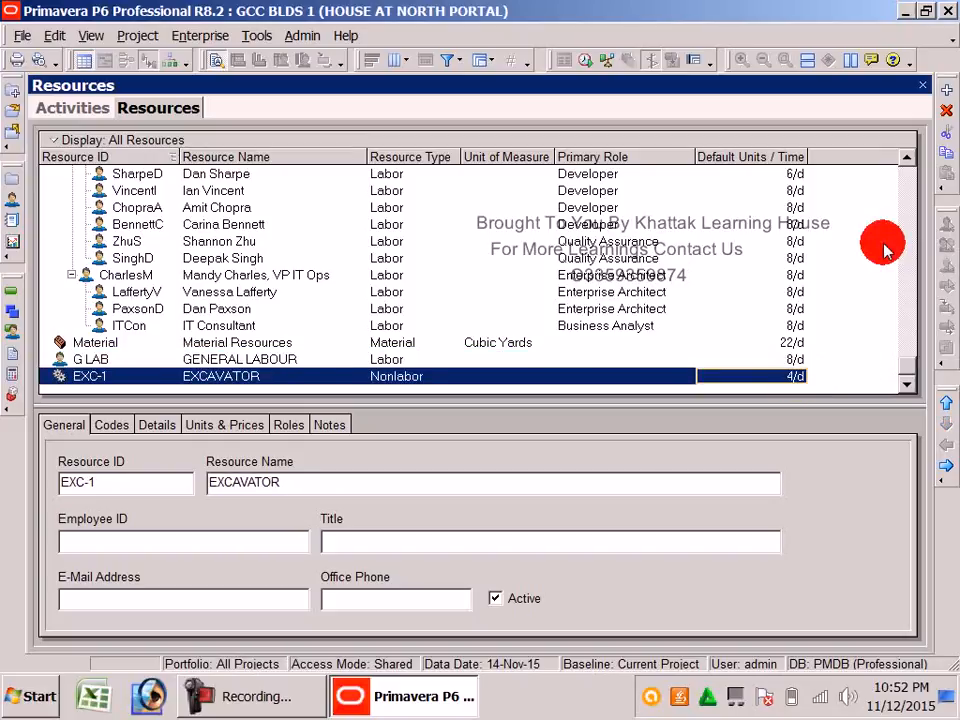
{"action": "left_click", "coordinate": [941, 92]}
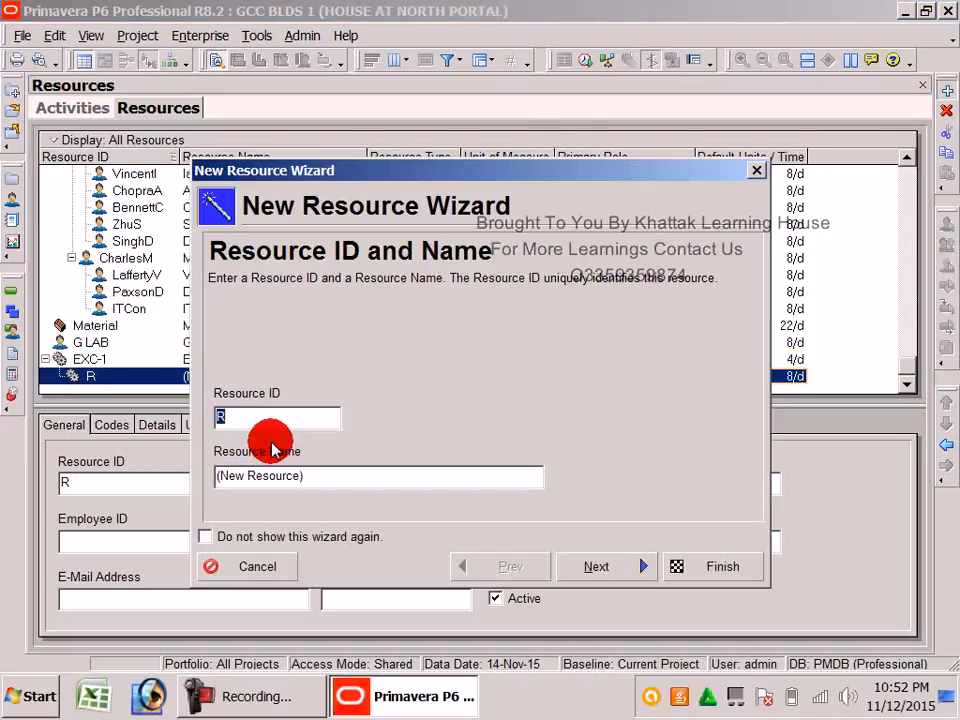
Start a Material resource with ID CONC named CONCRETE
{"action": "type", "text": "CONC"}
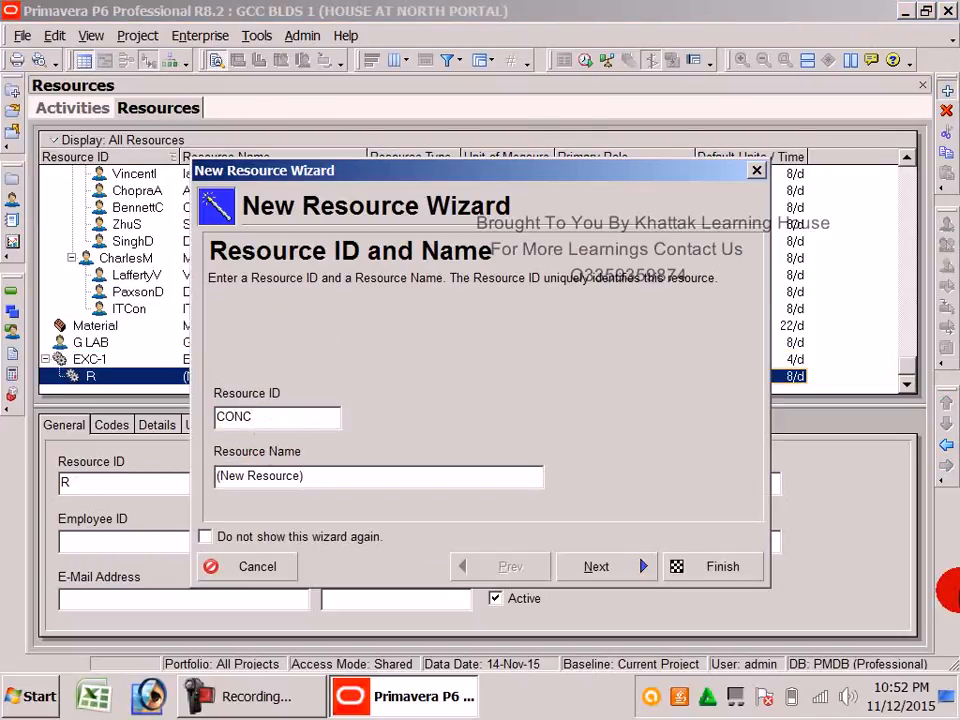
{"action": "left_click", "coordinate": [340, 476]}
{"action": "type", "text": "CONCRETE"}
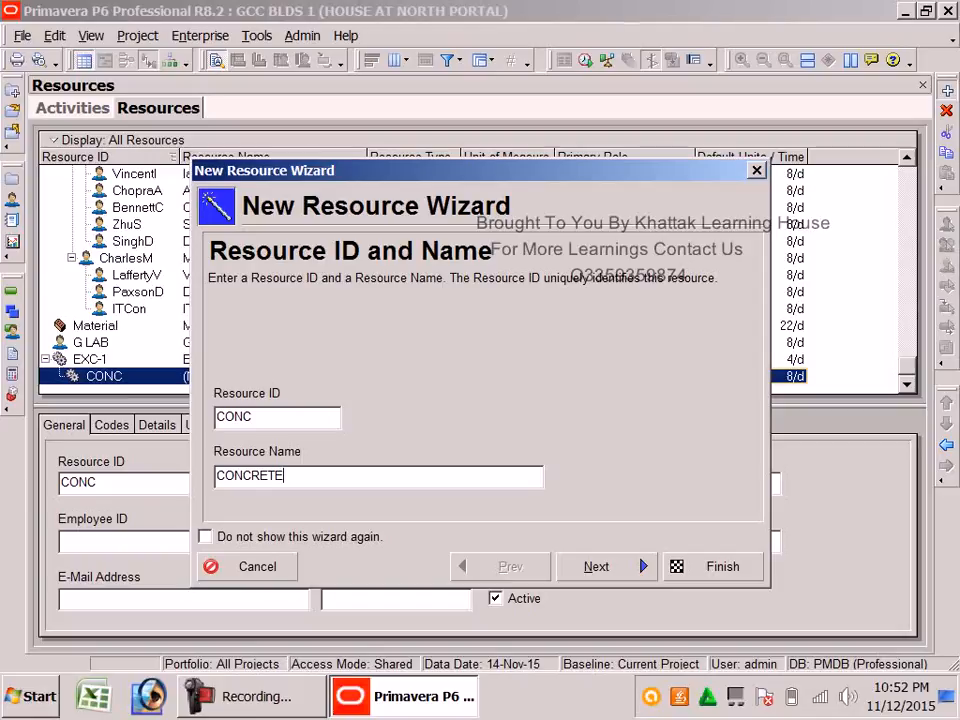
{"action": "left_click", "coordinate": [628, 568]}
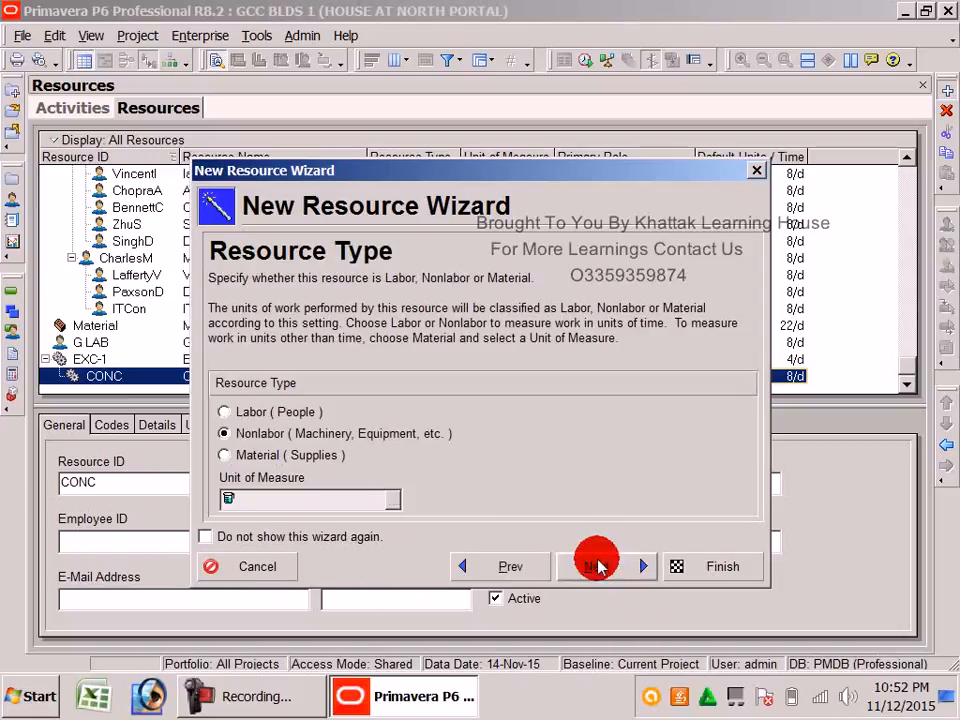
{"action": "left_click", "coordinate": [226, 455]}
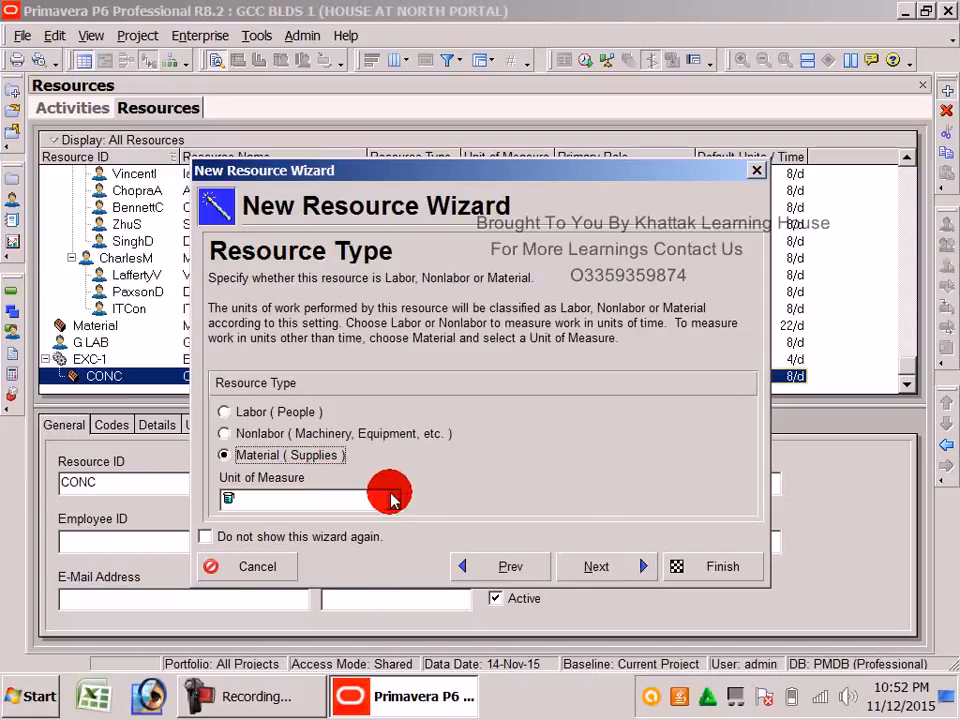
Look at Cubic Yards as the unit of measure, then cancel the CONCRETE resource
{"action": "left_click", "coordinate": [392, 499]}
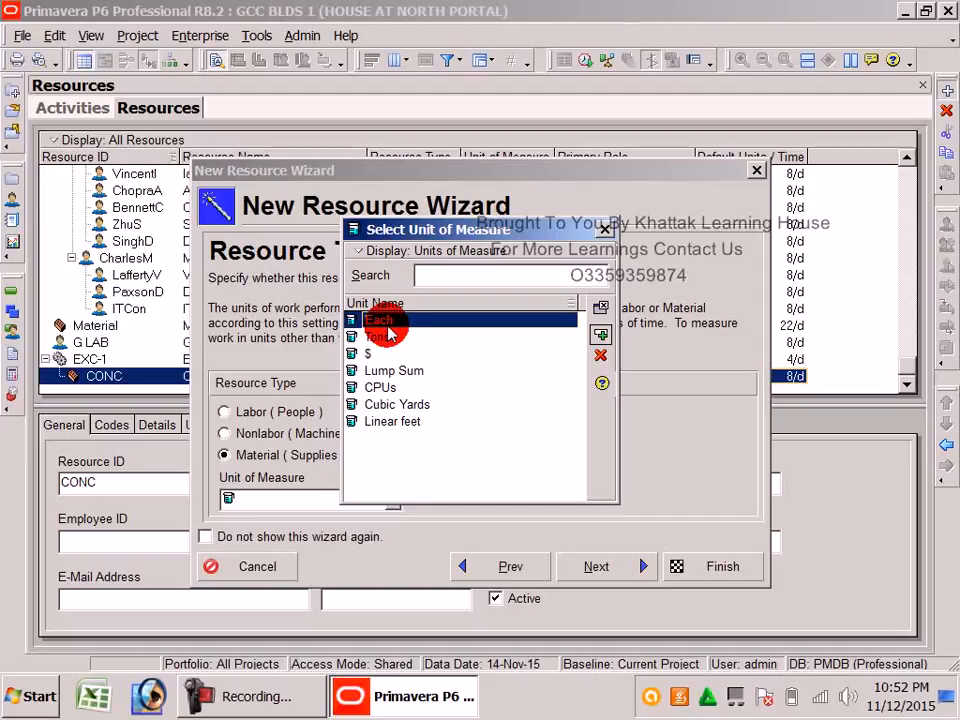
{"action": "left_click", "coordinate": [395, 405]}
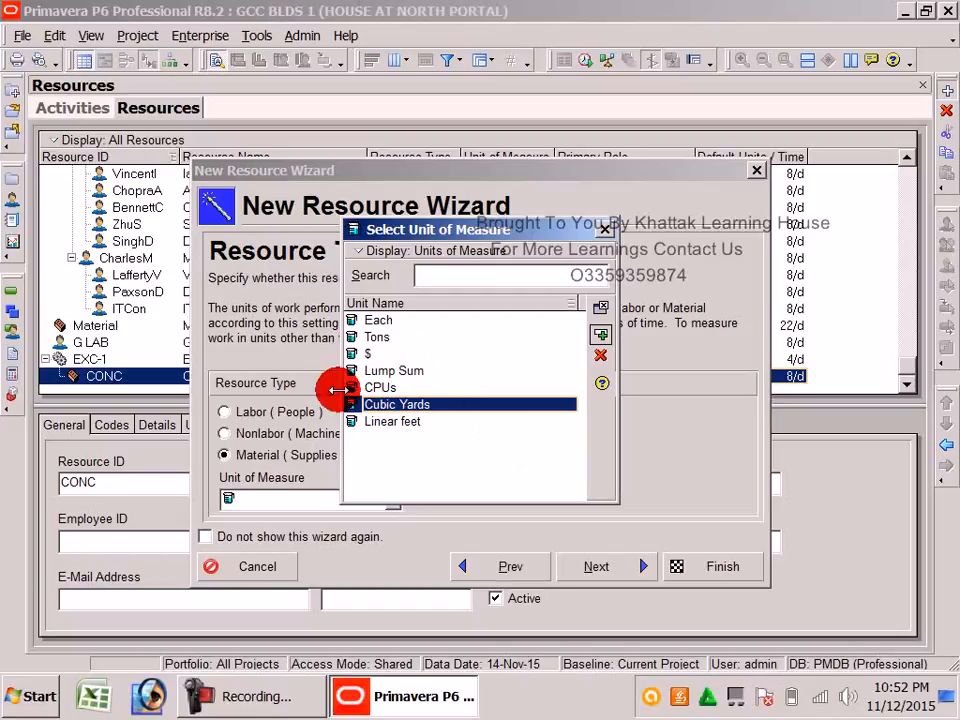
{"action": "left_click", "coordinate": [604, 230]}
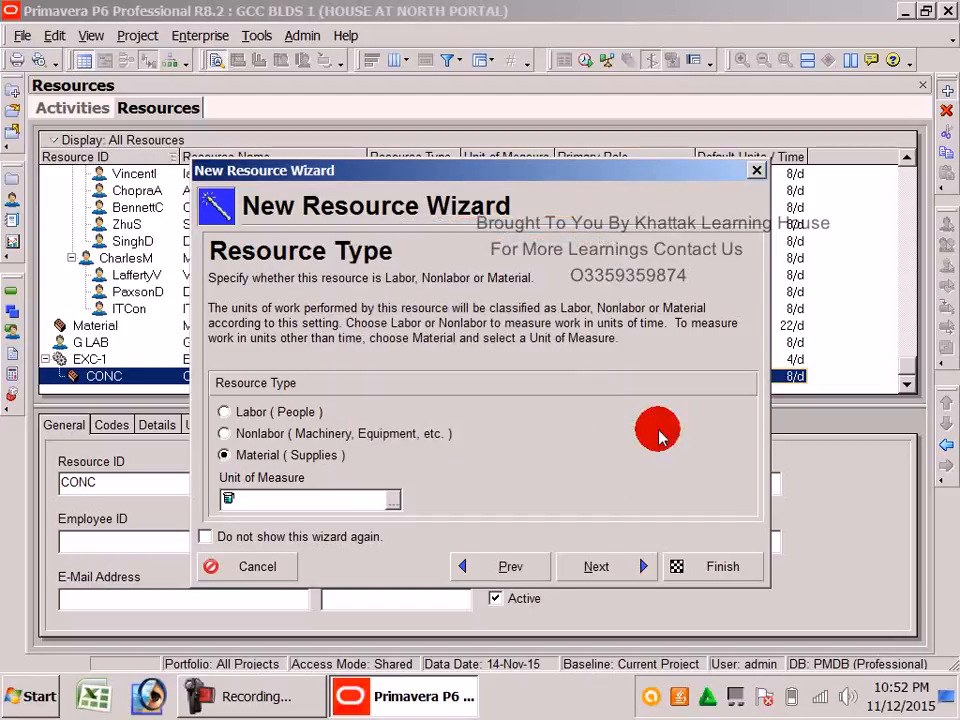
{"action": "left_click", "coordinate": [756, 171]}
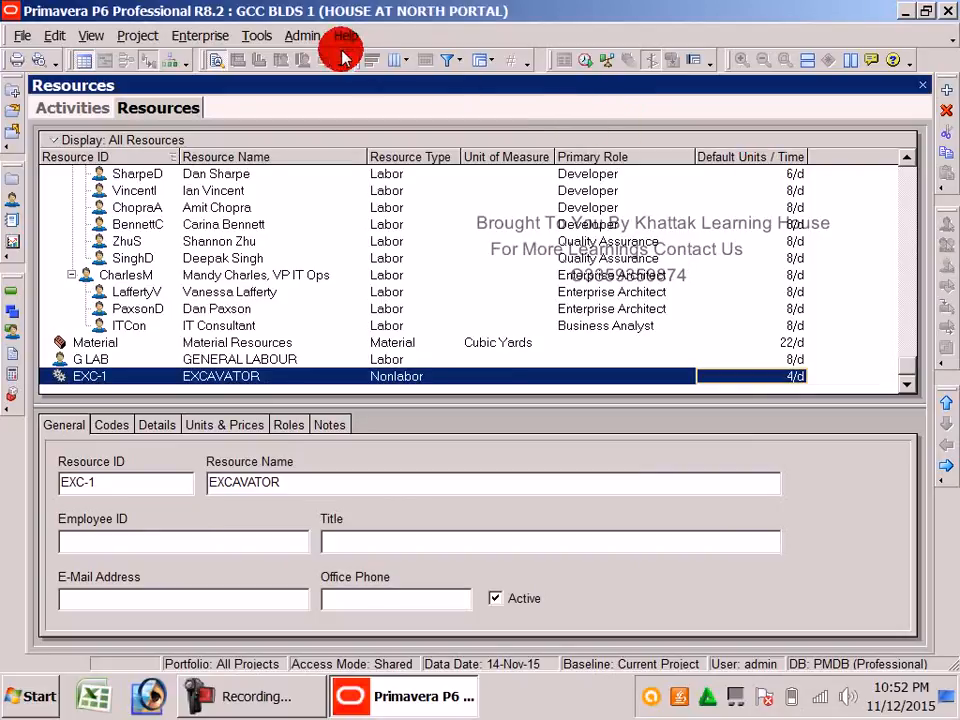
{"action": "left_click", "coordinate": [293, 34]}
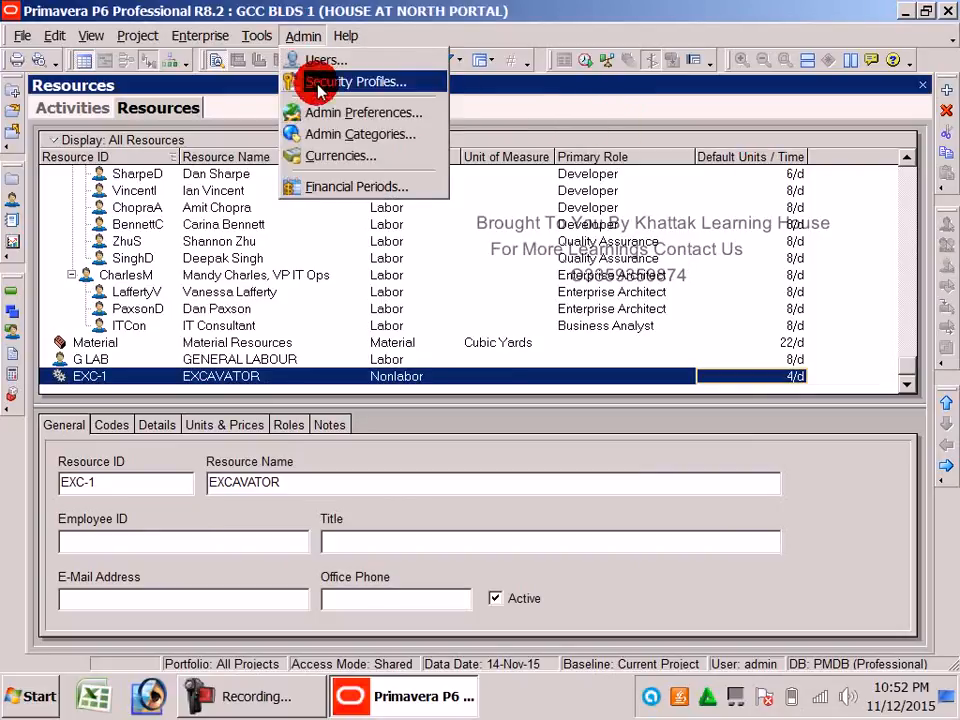